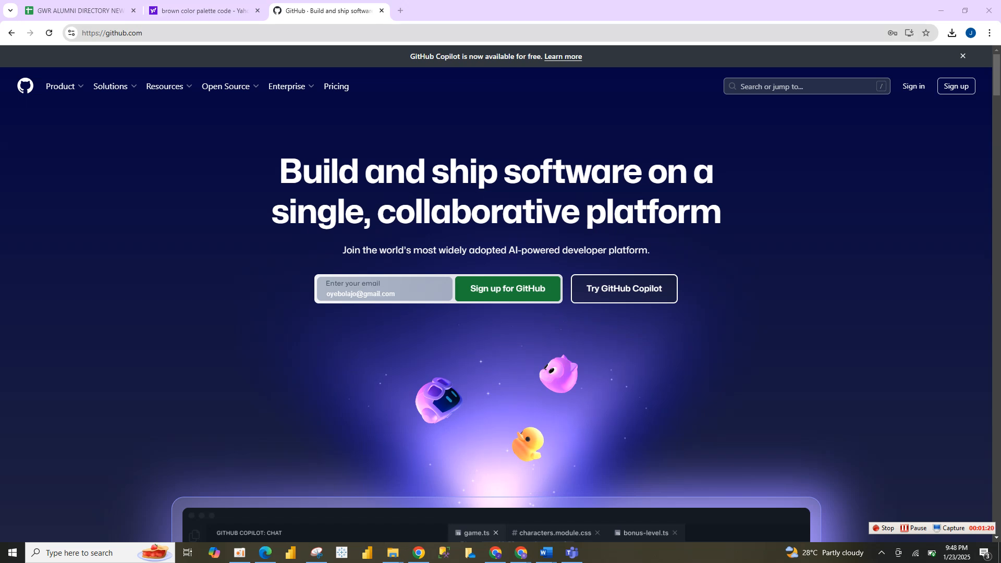
Step: View the account sign-up form on GitHub and return to the home page
left_click(143, 33)
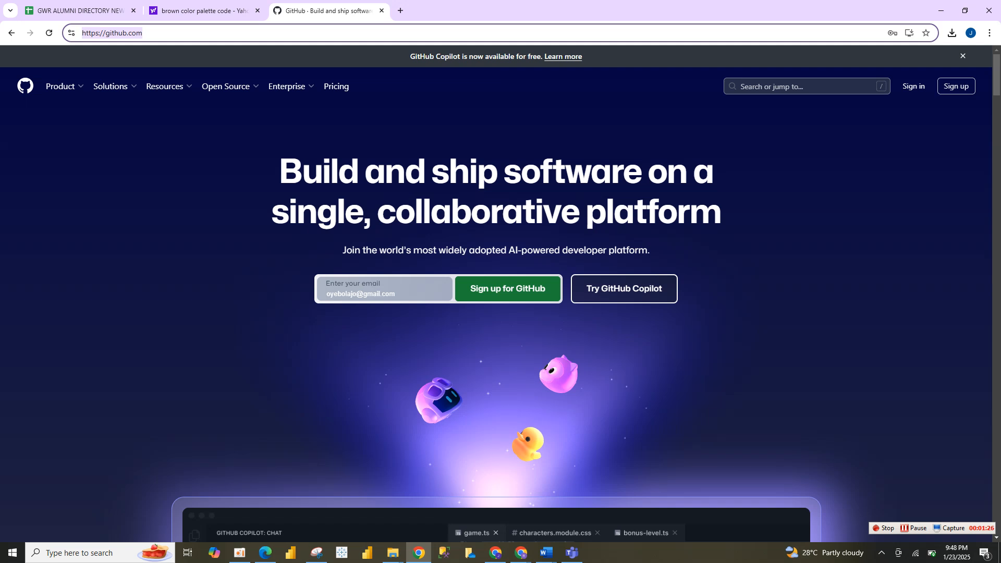
left_click(957, 86)
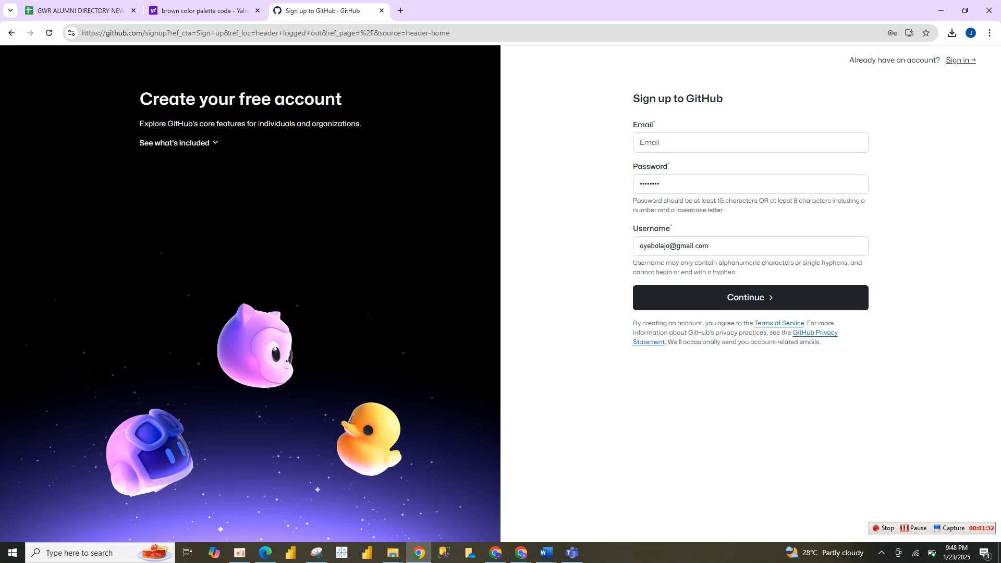
left_click(750, 142)
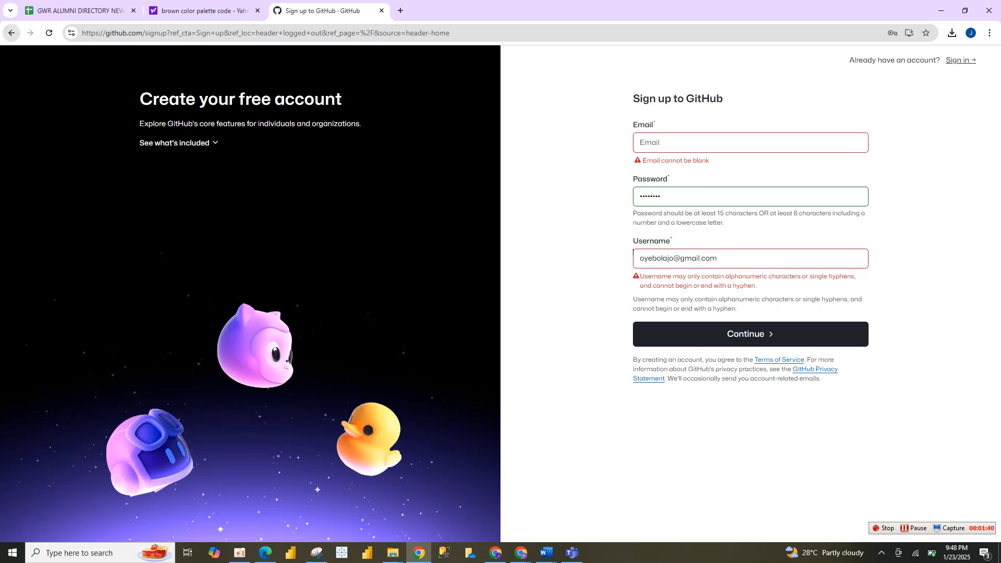
left_click(11, 32)
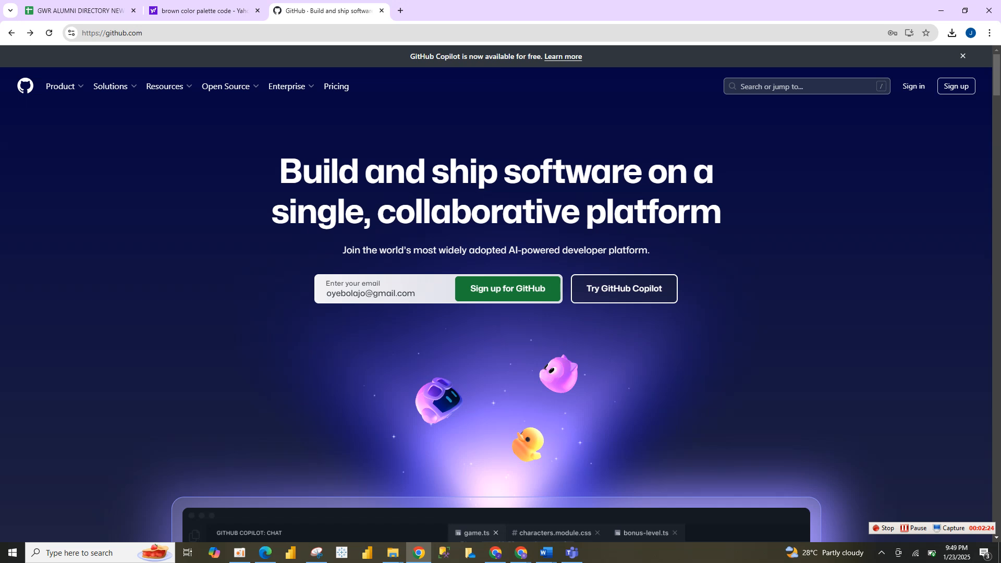
Step: Sign in to GitHub with the prefilled credentials and dismiss the Copilot promotion on the dashboard
left_click(914, 86)
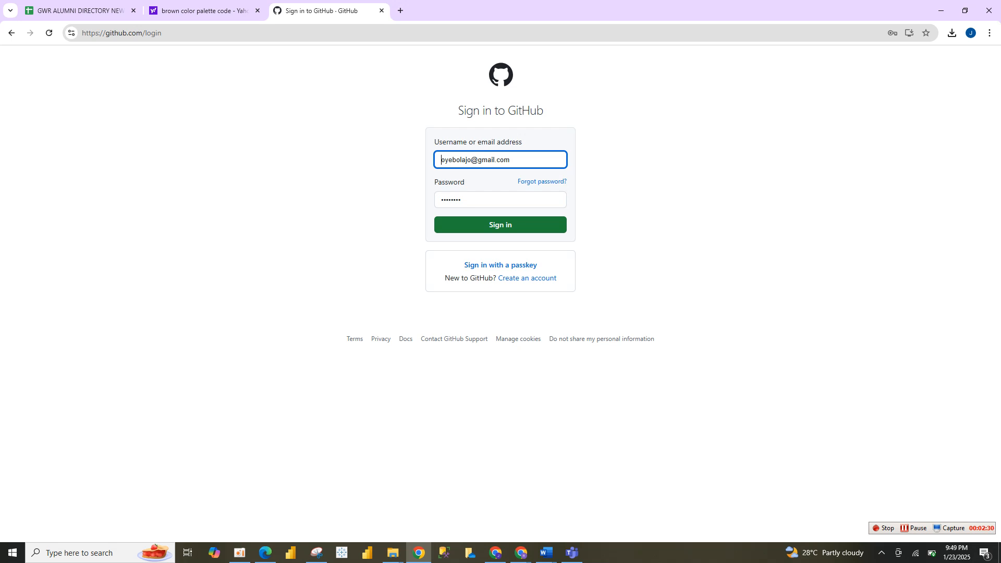
key("Return")
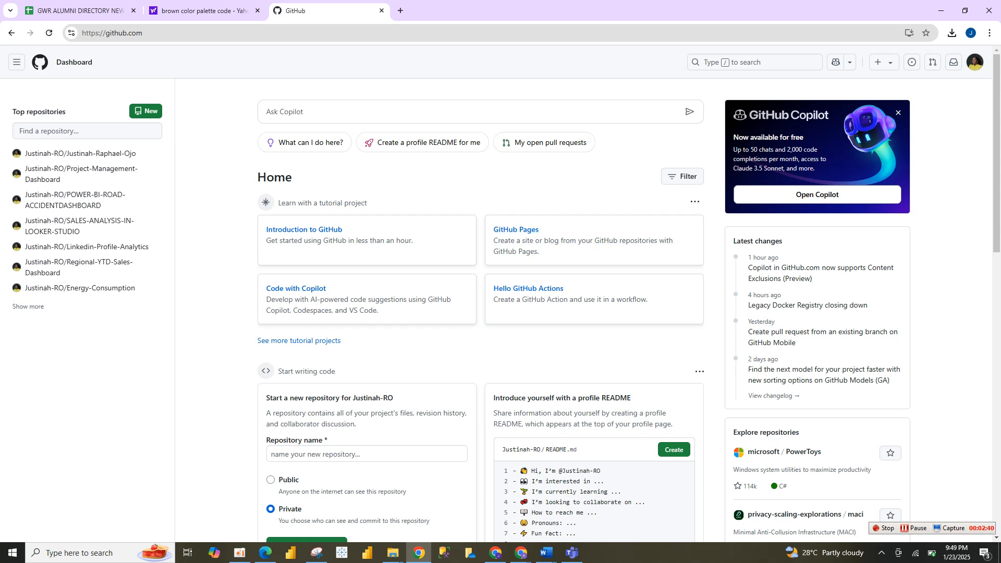
left_click(899, 112)
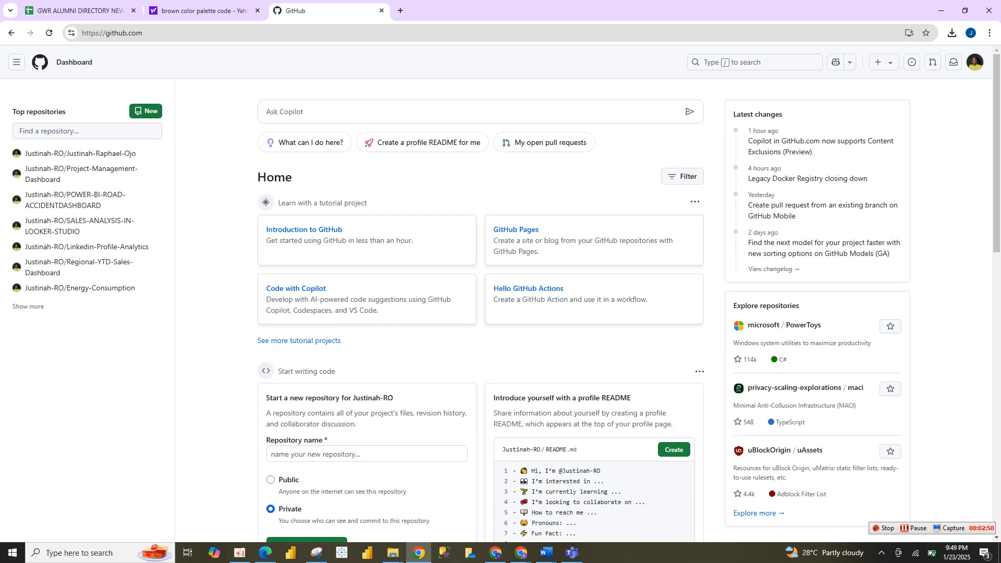
Step: Open the account's own profile page from the dashboard
left_click(974, 62)
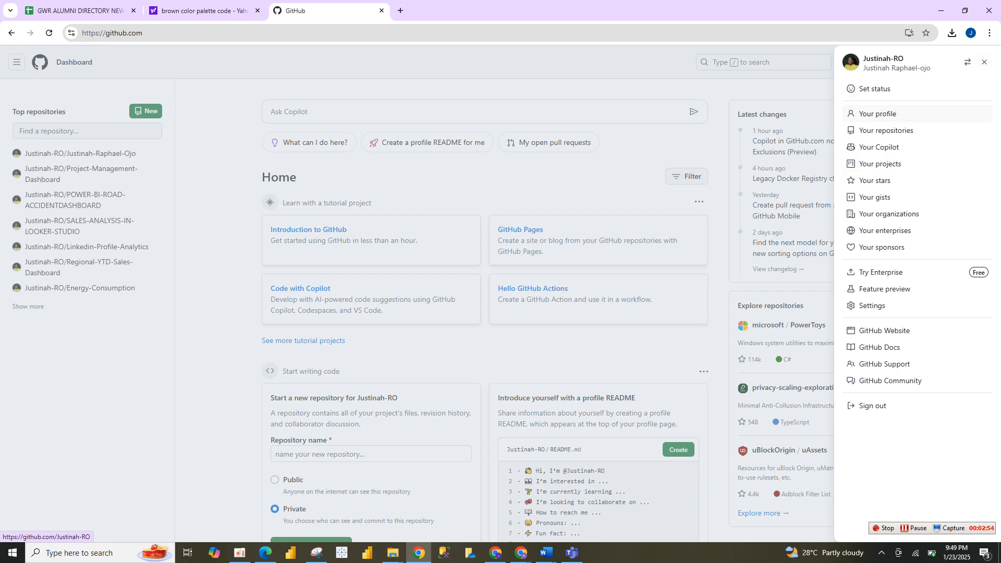
left_click(878, 113)
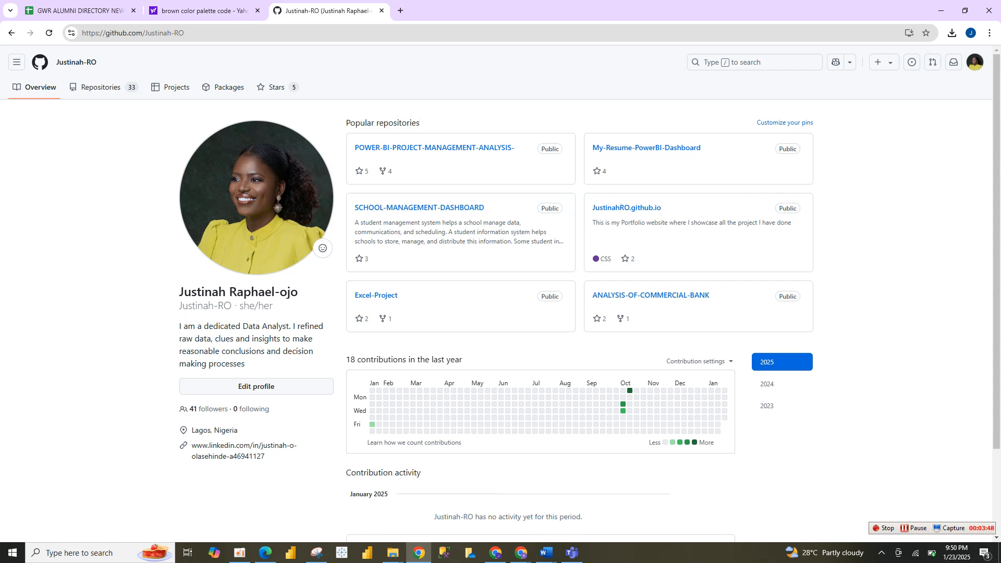
left_click(975, 62)
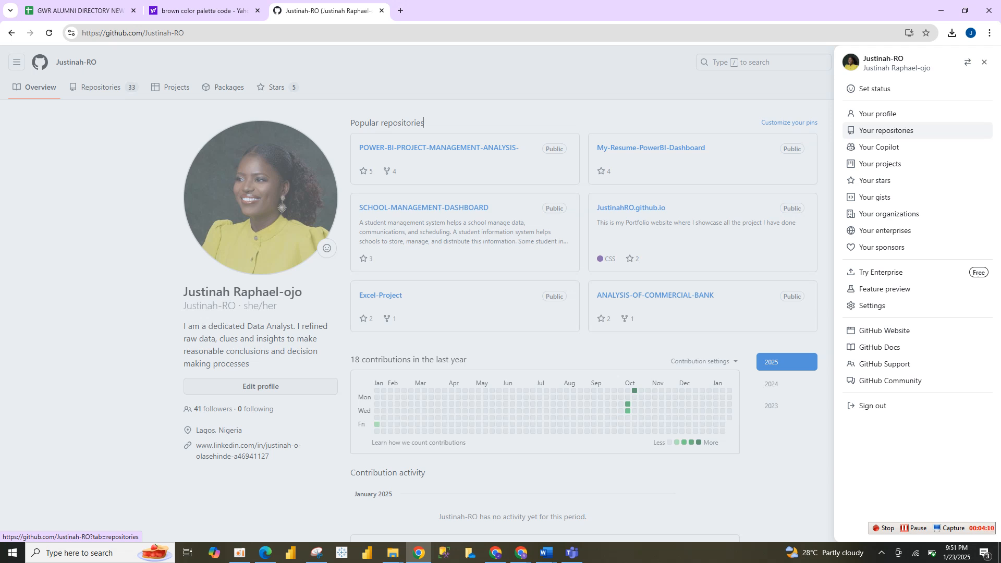
left_click(104, 88)
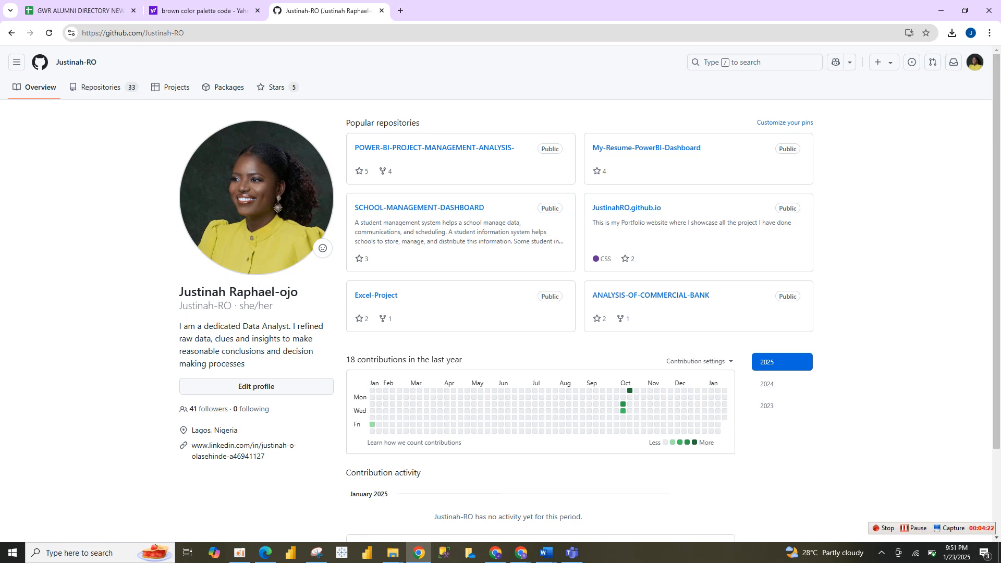
Step: Open the account's list of repositories and start creating a new repository
left_click(975, 62)
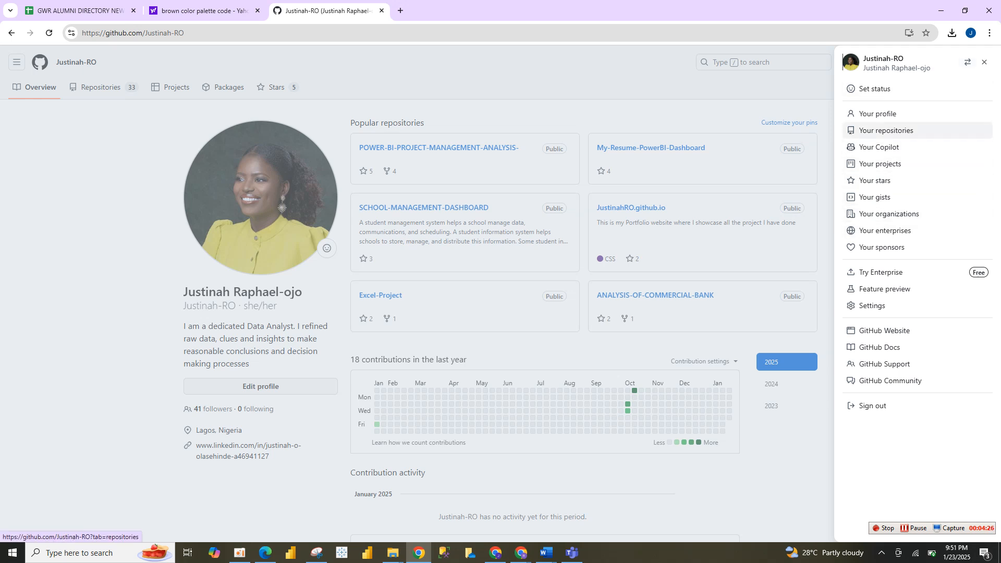
left_click(886, 131)
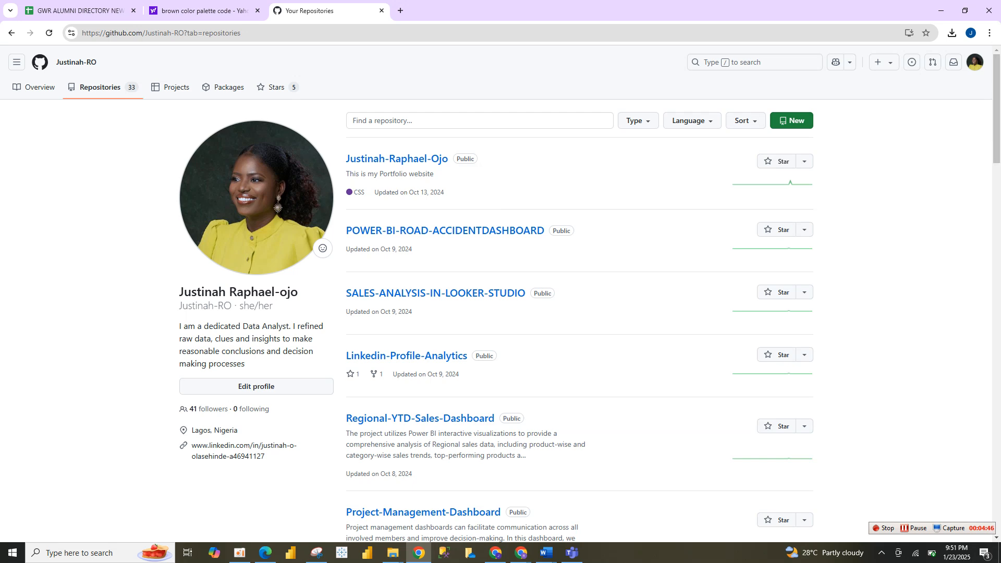
mouse_move(997, 104)
left_mouse_down()
mouse_move(997, 476)
mouse_move(997, 94)
left_mouse_up()
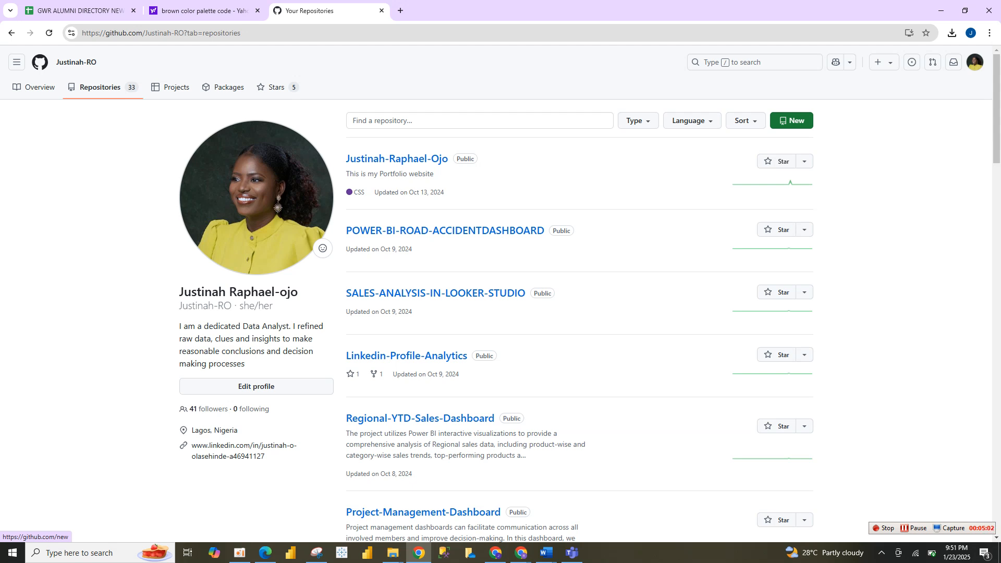
left_click(792, 121)
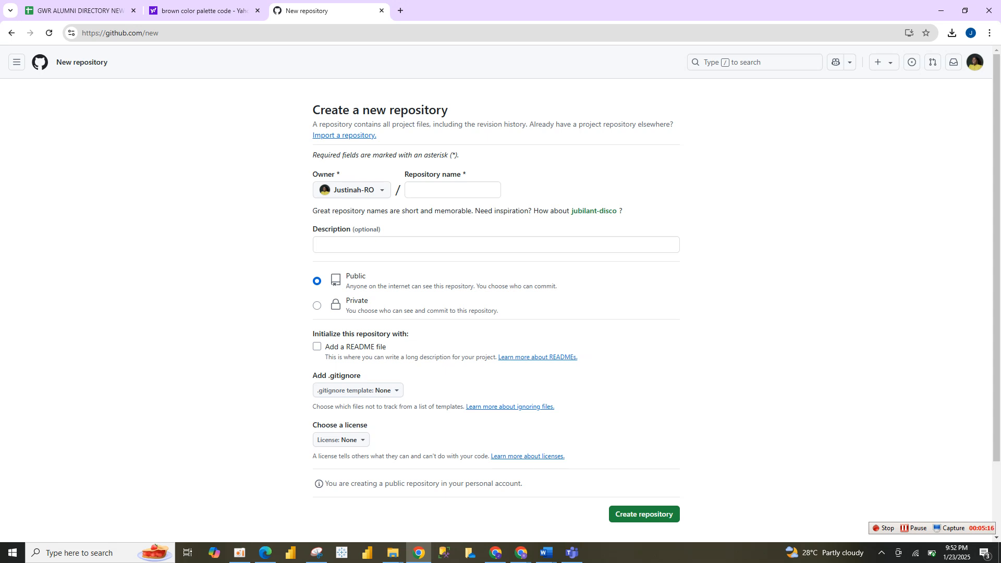
left_click(453, 190)
type("sa")
key("BackSpace")
key("BackSpace")
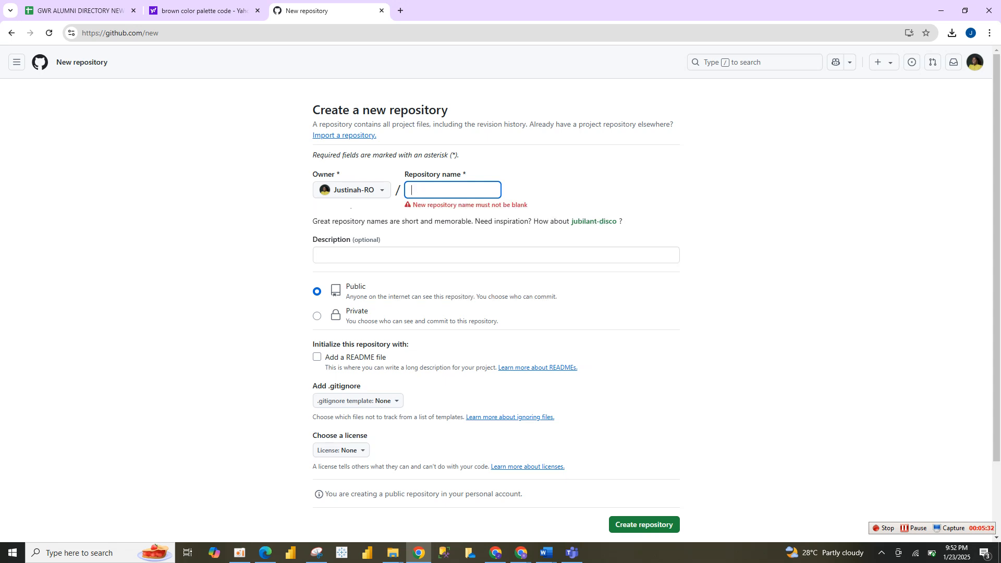
type("Sal")
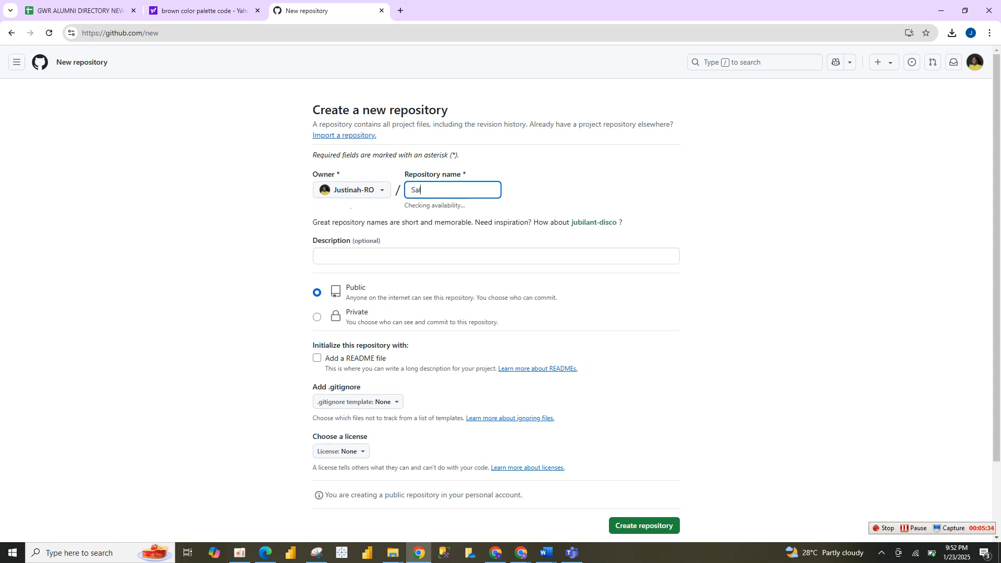
type("es analys")
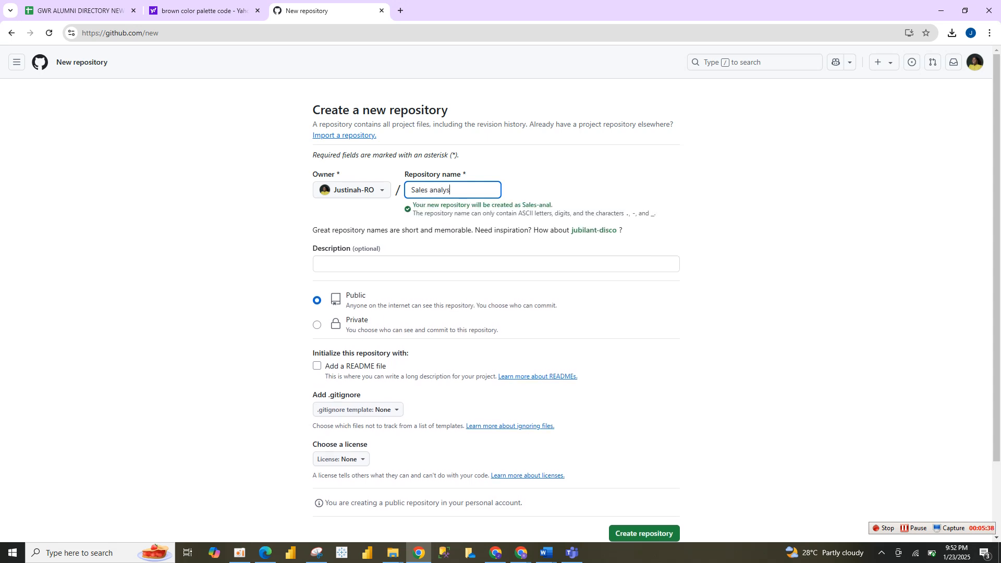
type("is ")
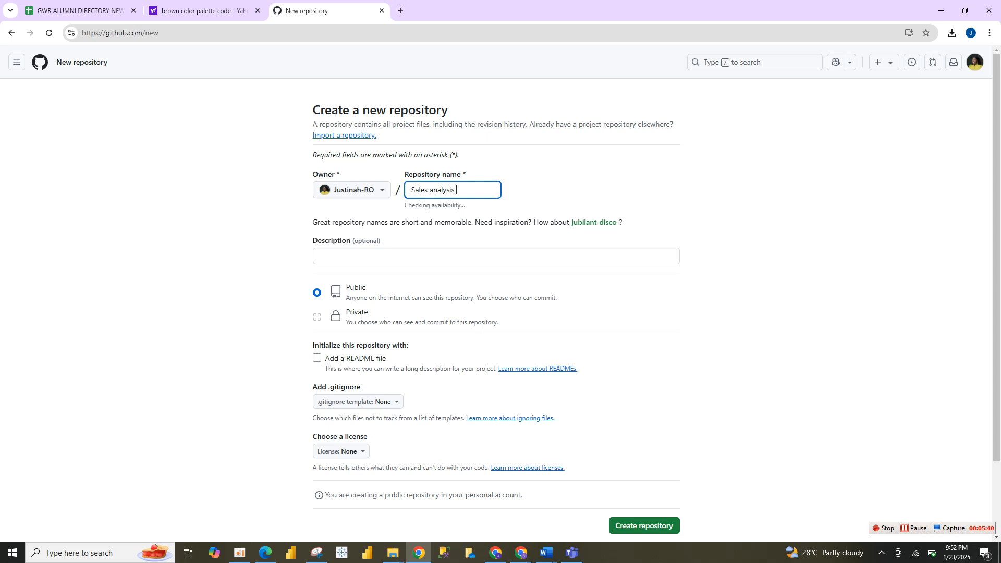
type("o")
key("BackSpace")
key("BackSpace")
key("BackSpace")
key("BackSpace")
key("BackSpace")
key("BackSpace")
key("BackSpace")
key("BackSpace")
key("BackSpace")
key("BackSpace")
key("BackSpace")
key("BackSpace")
key("BackSpace")
key("BackSpace")
key("BackSpace")
key("BackSpace")
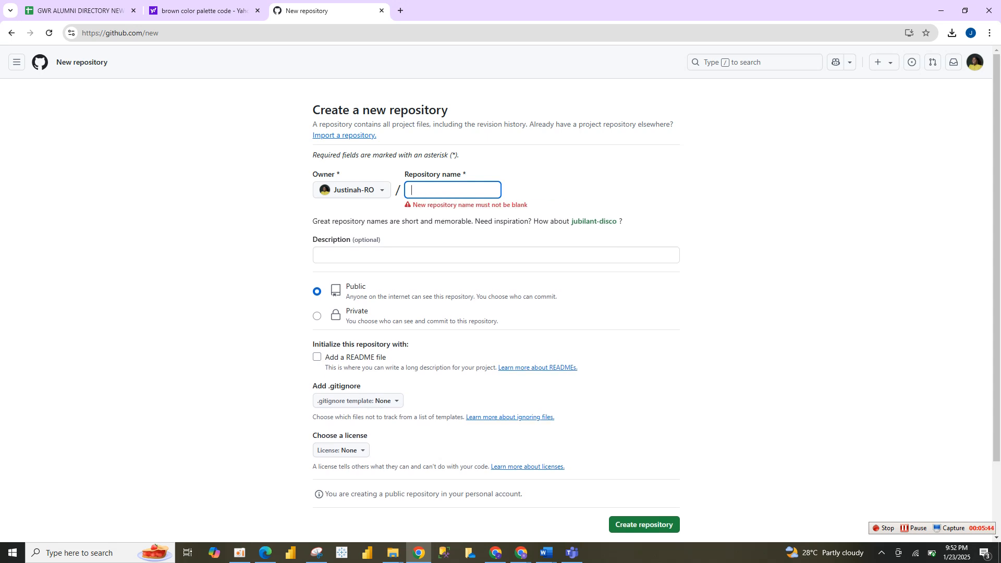
Step: Name the new repository "Excel sales Analysis"
type("e")
key("BackSpace")
type("Exc")
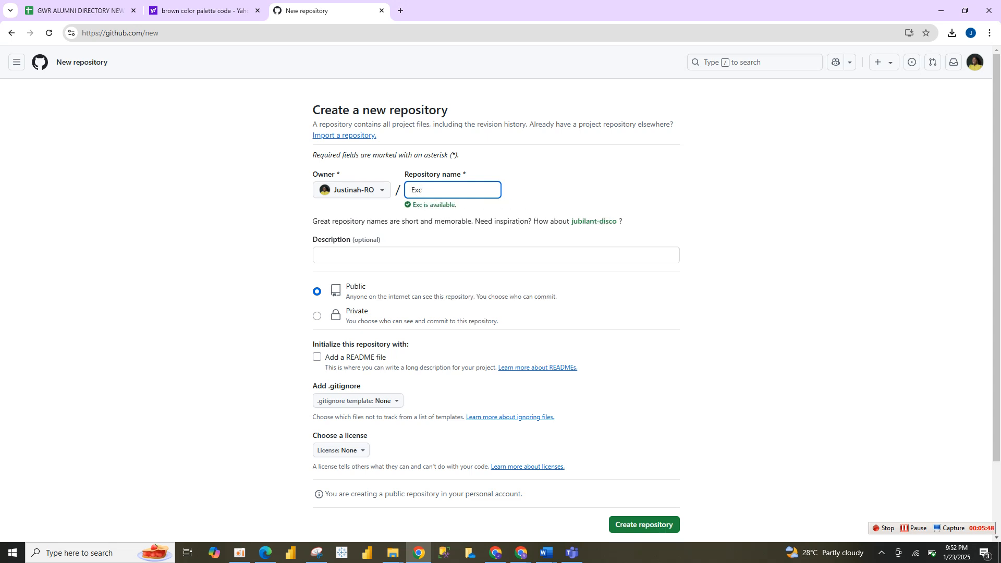
type("el sales")
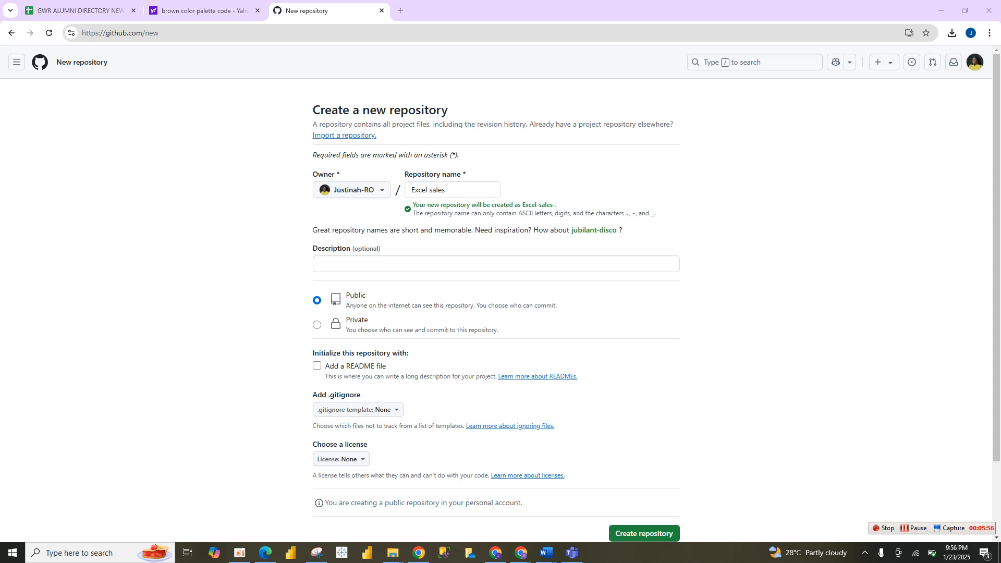
left_click(447, 189)
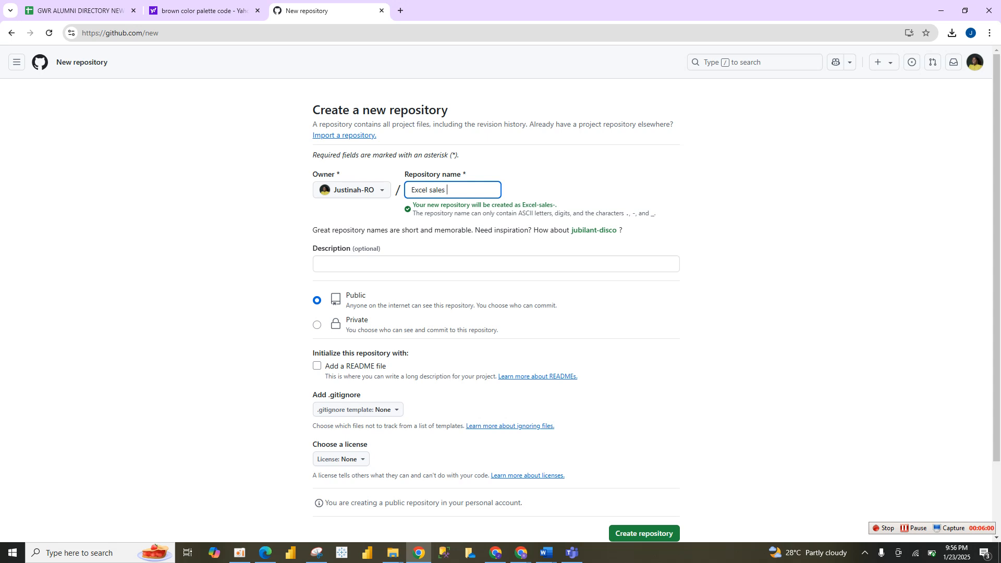
type("Aa")
type("nalyis")
key("BackSpace")
key("BackSpace")
key("BackSpace")
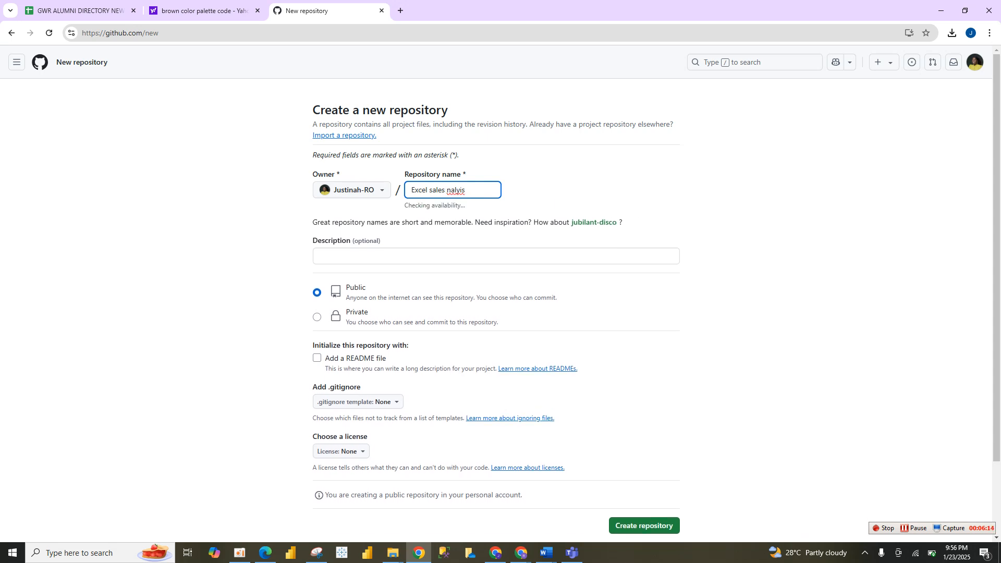
type("A")
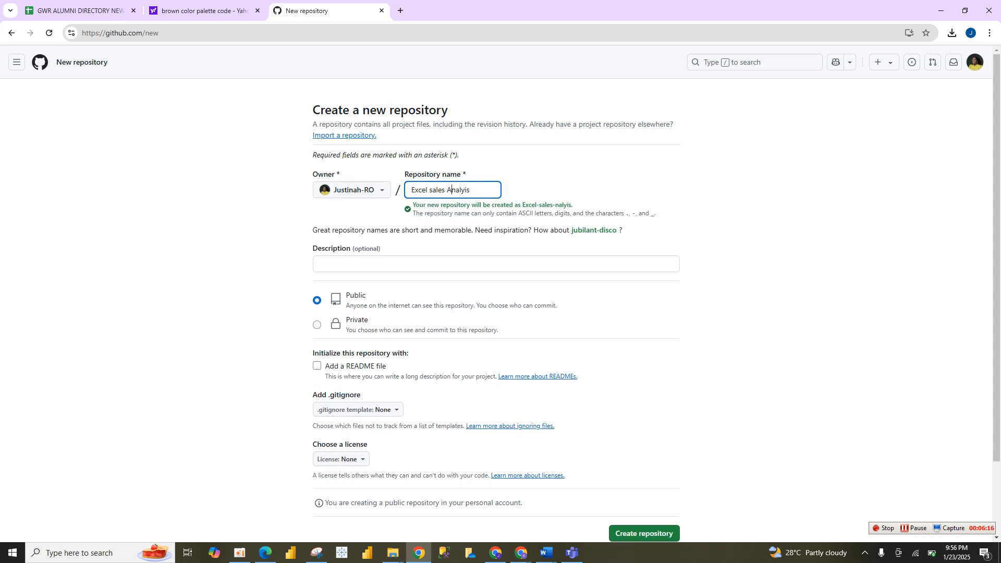
double_click(459, 190)
key("BackSpace")
type("Analys")
Step: Enter the description "This s a sales analysis using excel" and create the repository as public
left_click(375, 267)
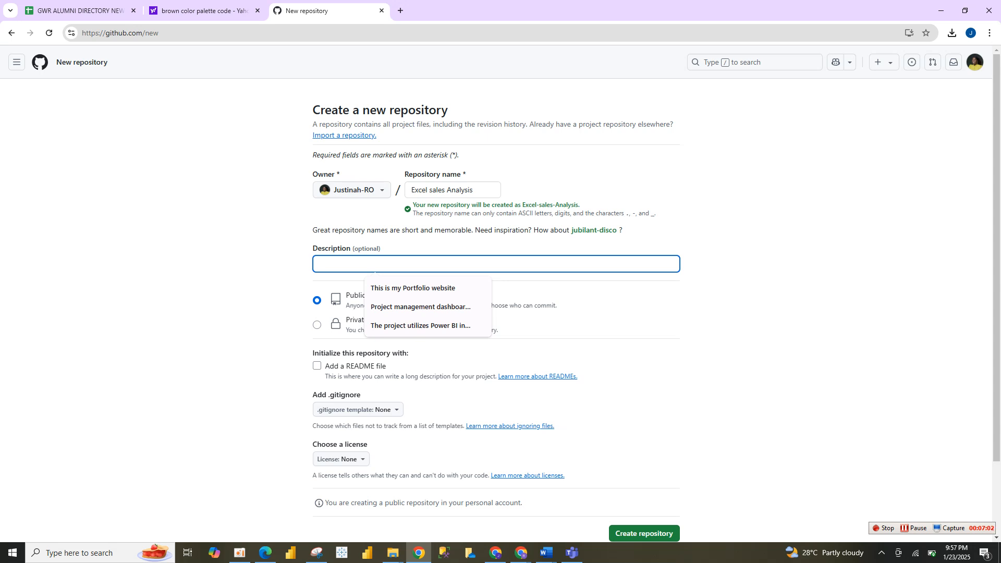
type("Th")
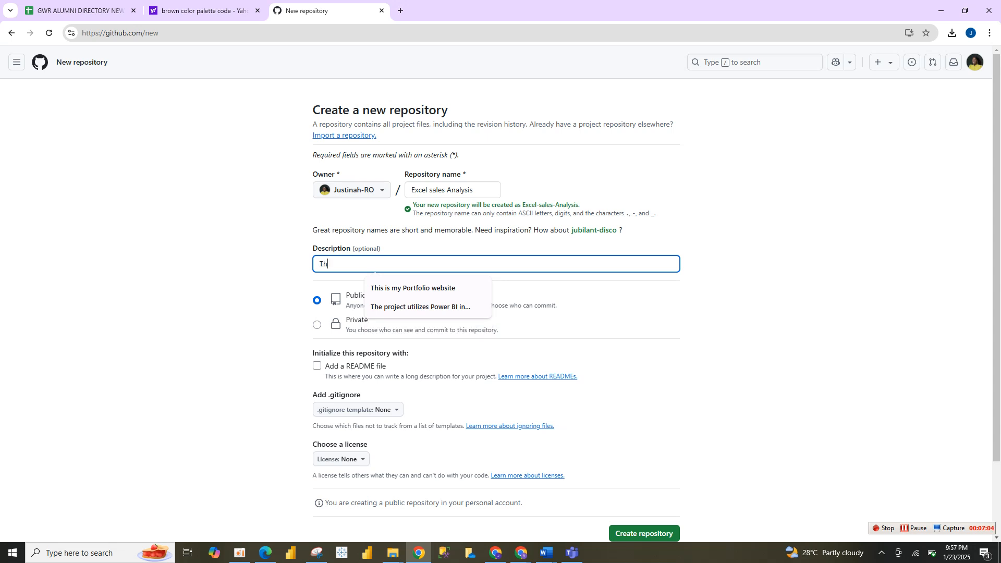
type("his")
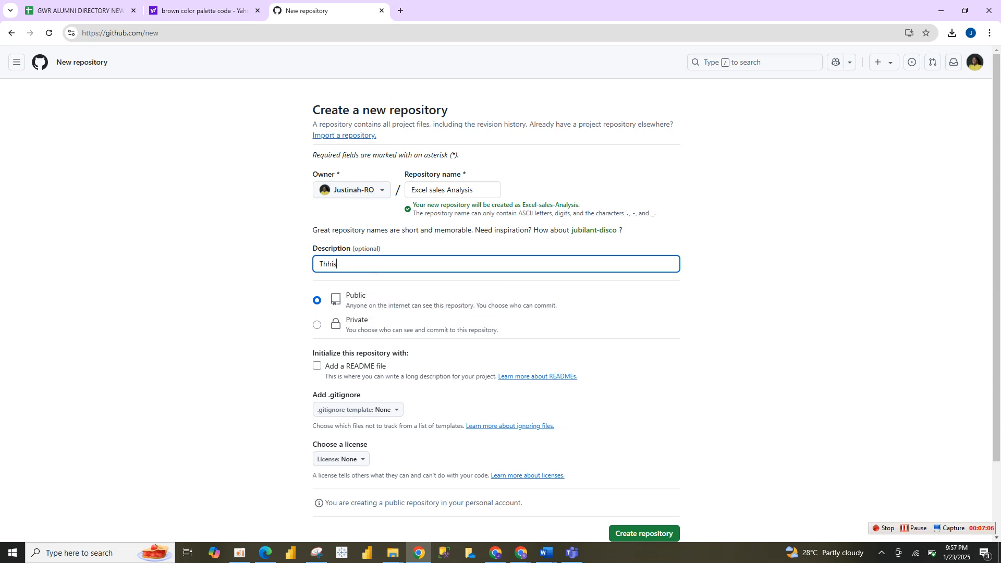
key("BackSpace")
key("BackSpace")
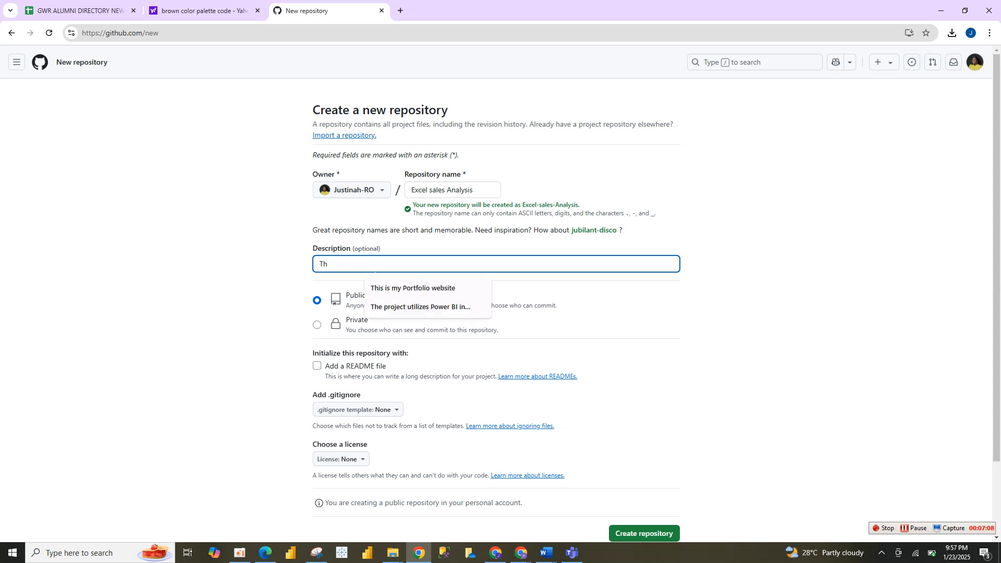
type("is ")
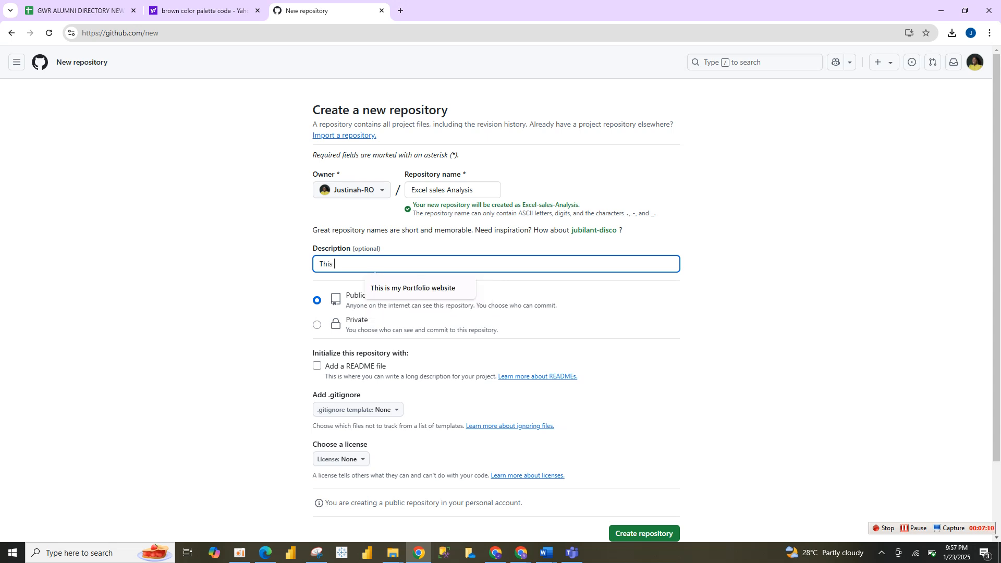
type("s a sal")
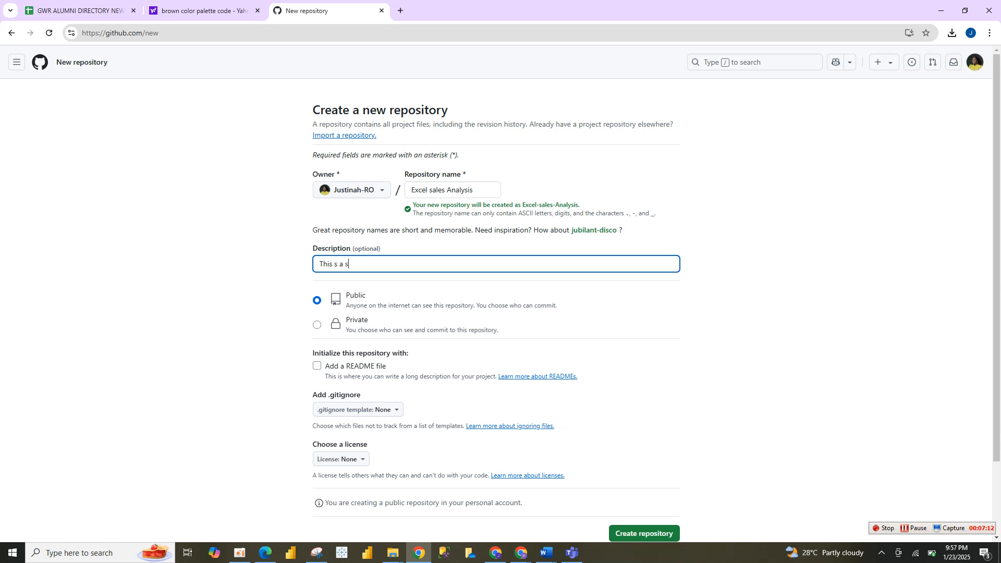
type("es anal")
type("ys")
type("is ")
type("on ")
type("using e")
type("xcel")
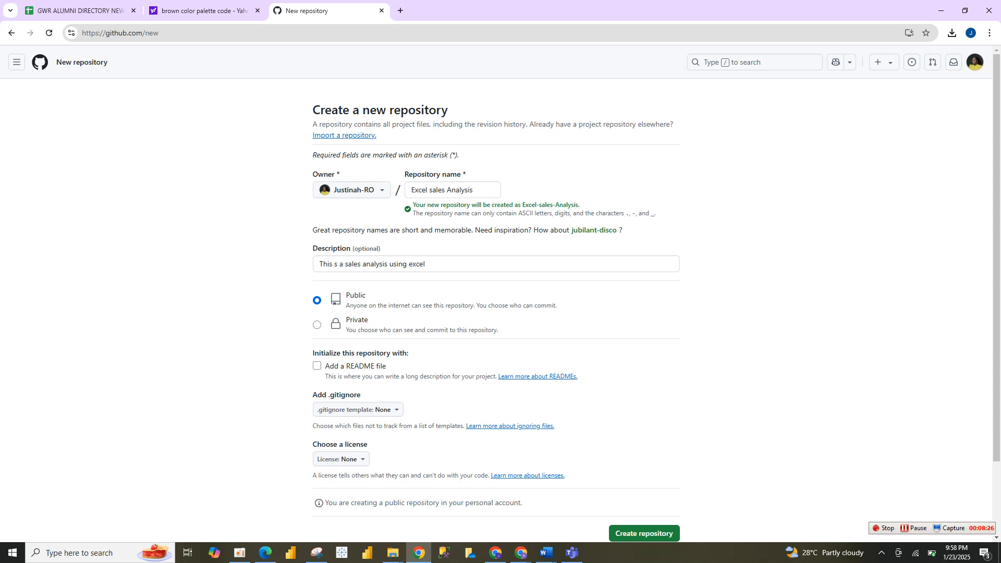
scroll(495, 281, "down", 3)
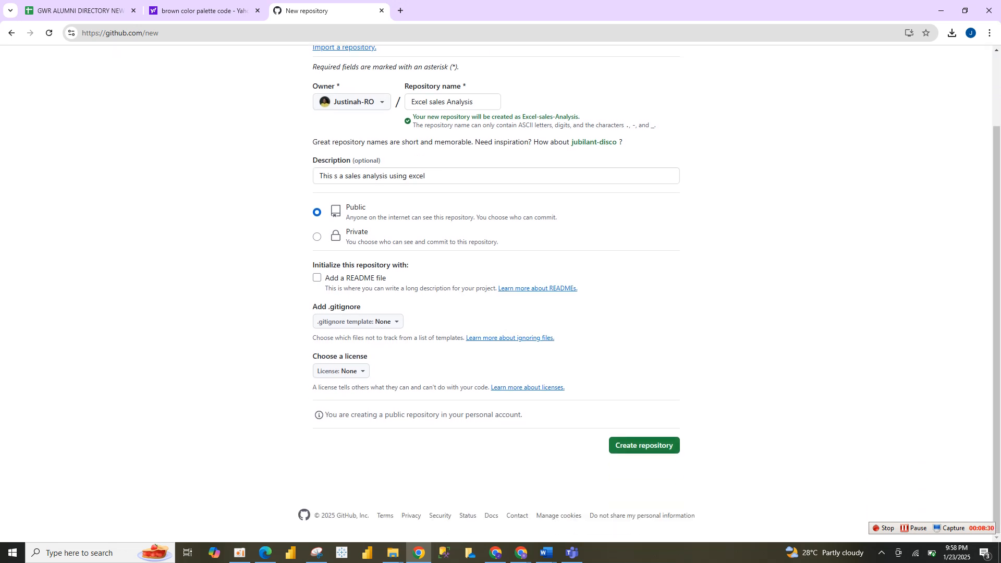
left_click(644, 445)
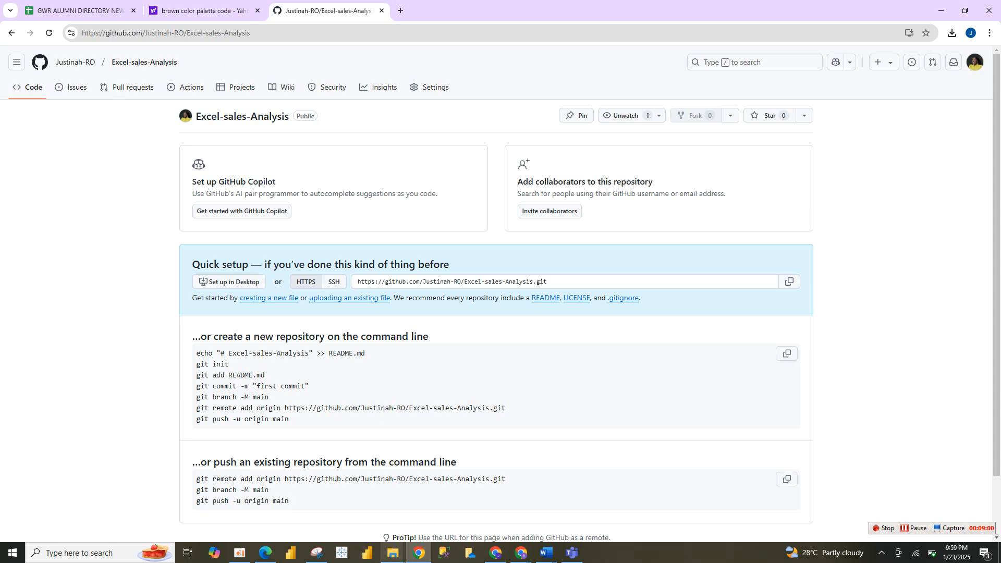
Step: Switch to File Explorer, open the SALE DISTRIBUTION ANALYSIS workbook from the github folder in Downloads, and enable its content
mouse_move(393, 551)
left_click(342, 498)
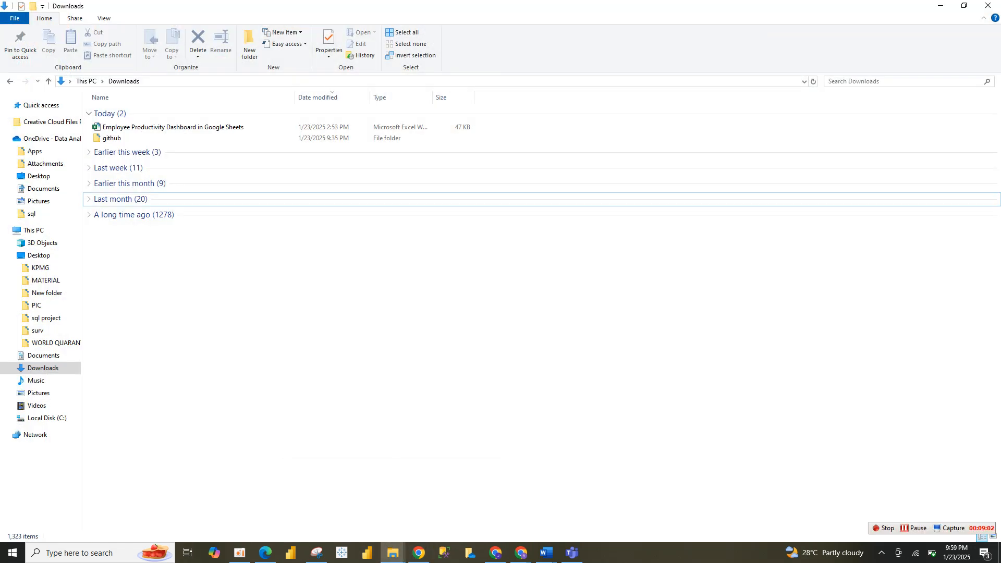
double_click(112, 139)
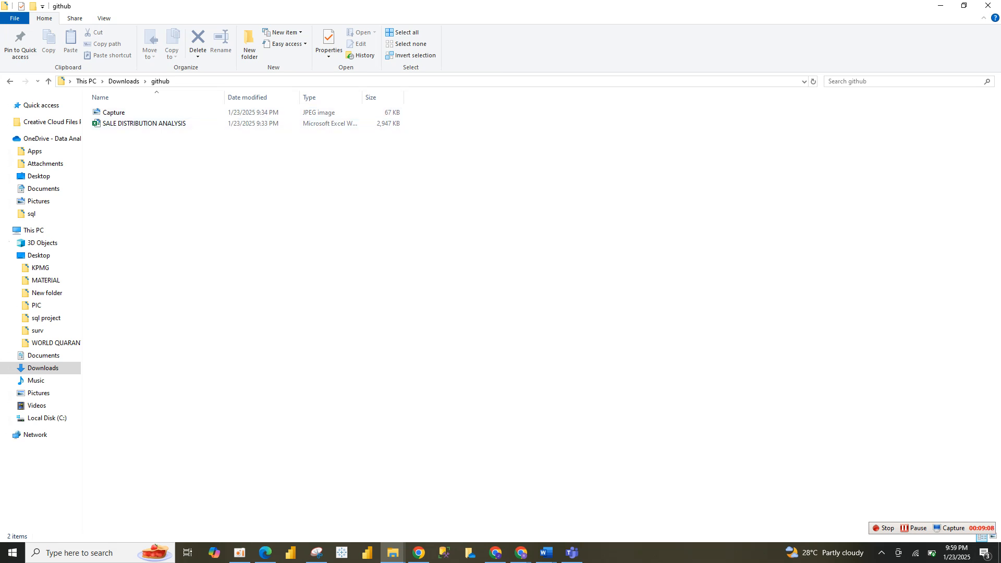
left_click(144, 124)
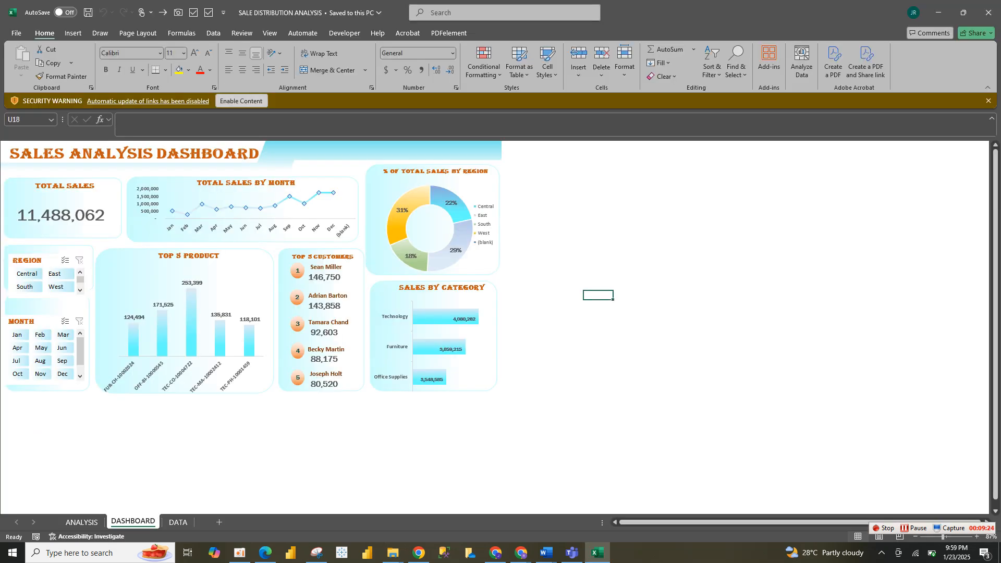
left_click(241, 101)
left_click(540, 260)
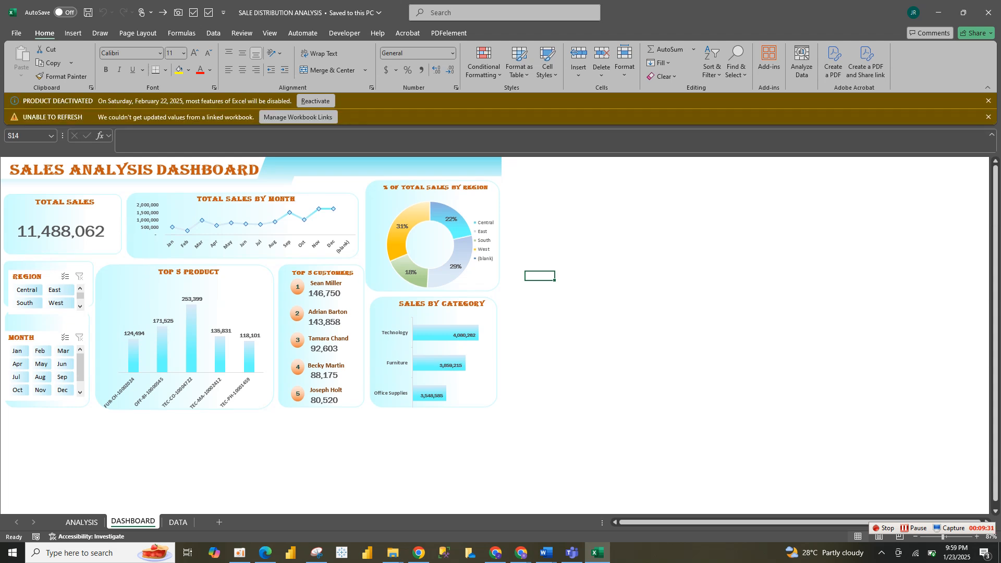
left_click(569, 409)
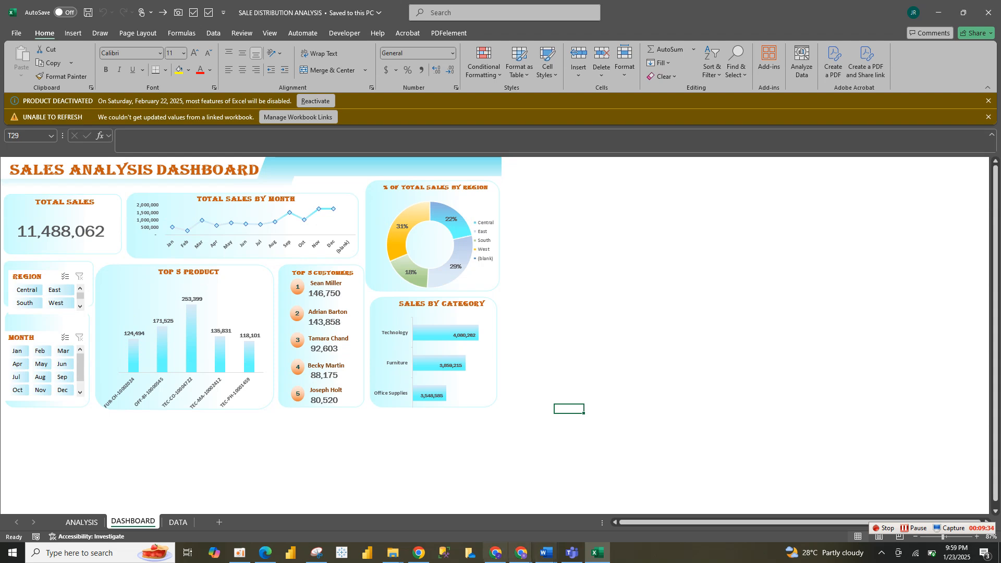
Step: Return to the github folder in File Explorer and view the Capture image with Photos, always using it for .JPG files
left_click(393, 553)
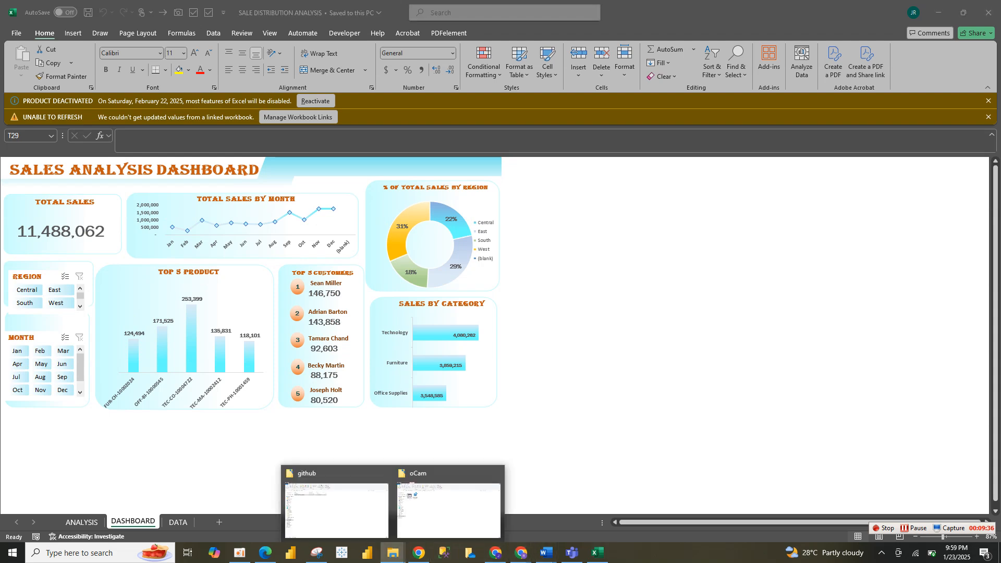
left_click(337, 501)
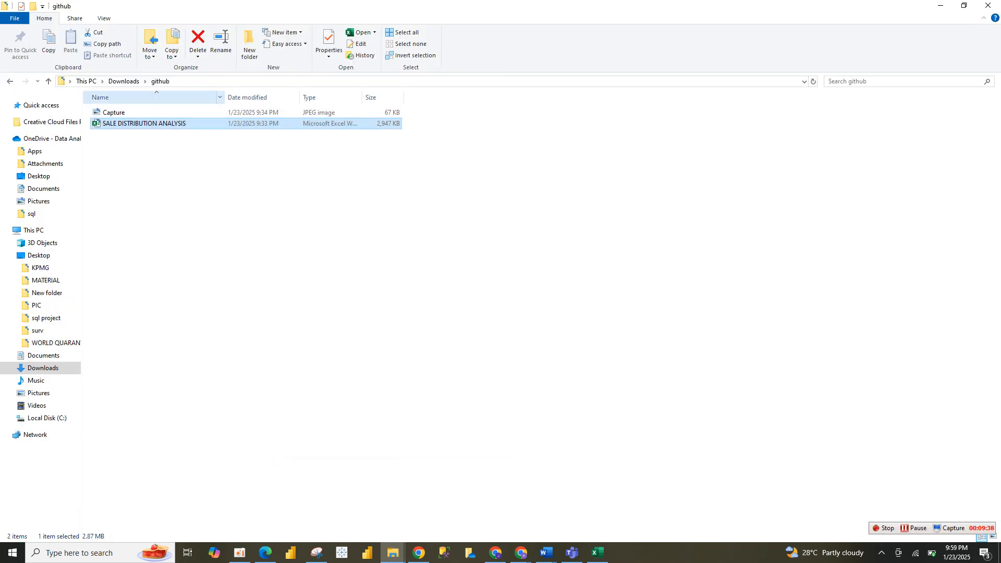
left_click(114, 112)
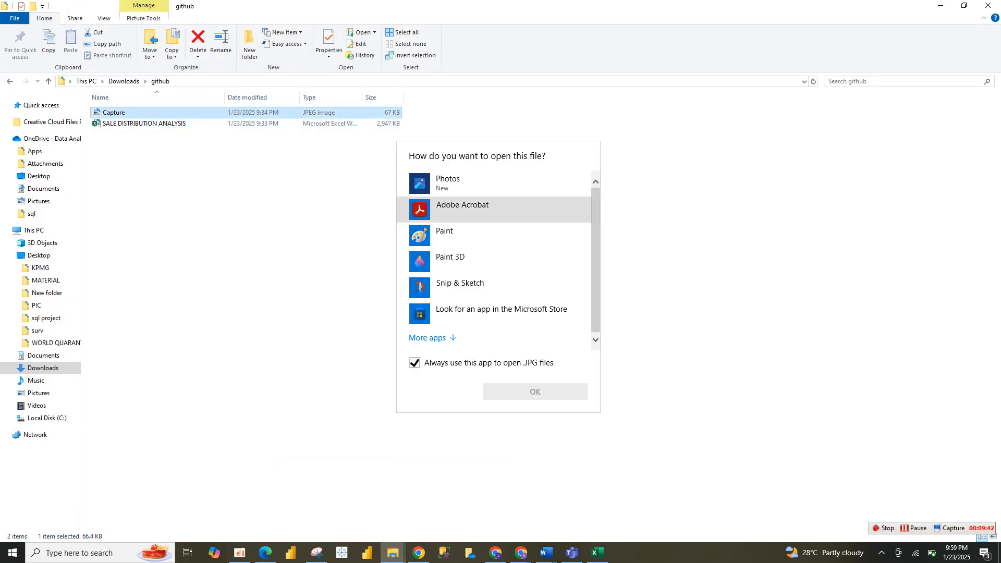
double_click(470, 184)
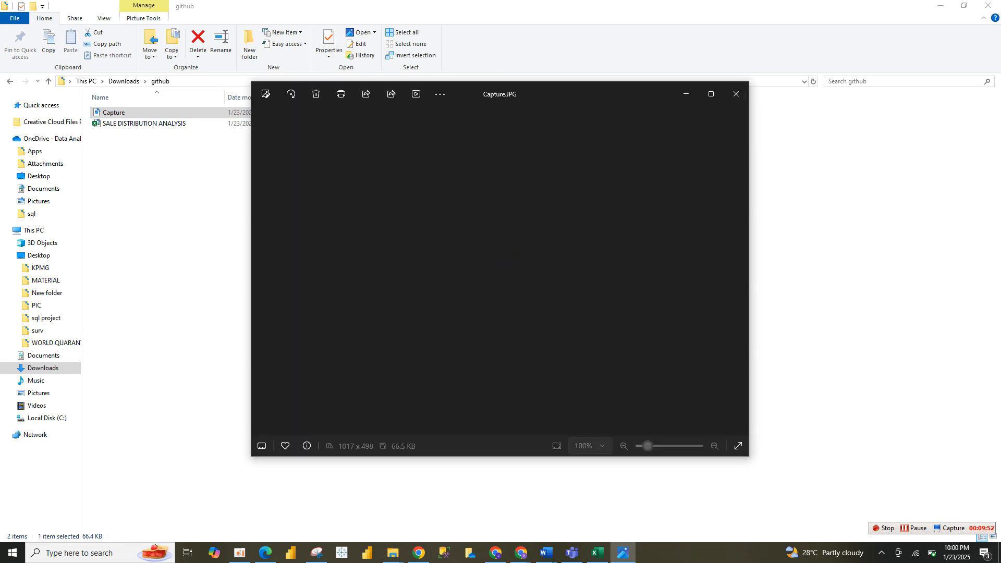
left_click(177, 250)
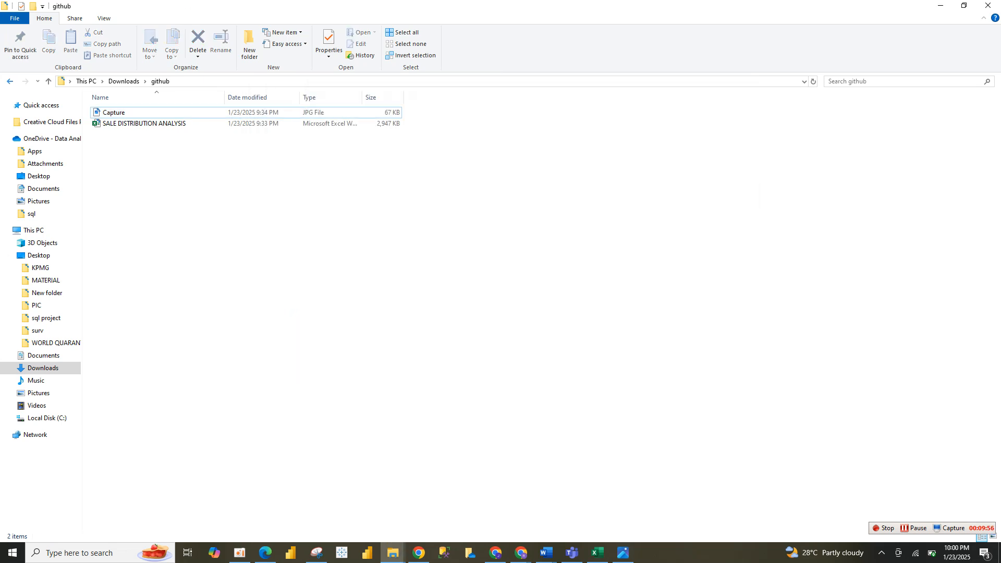
Step: Reopen the github folder from Downloads and restore its window to a smaller size
key("BackSpace")
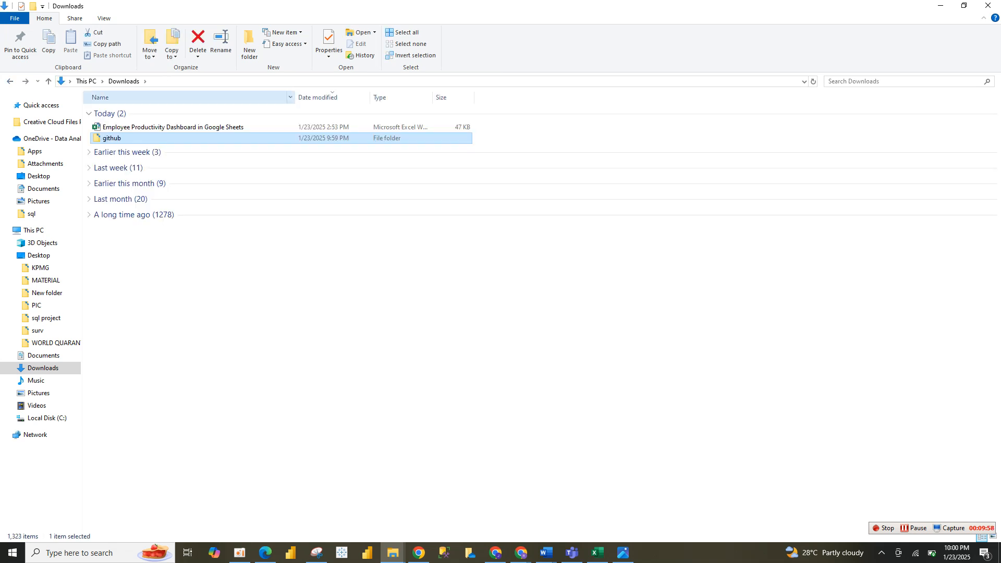
key("Return")
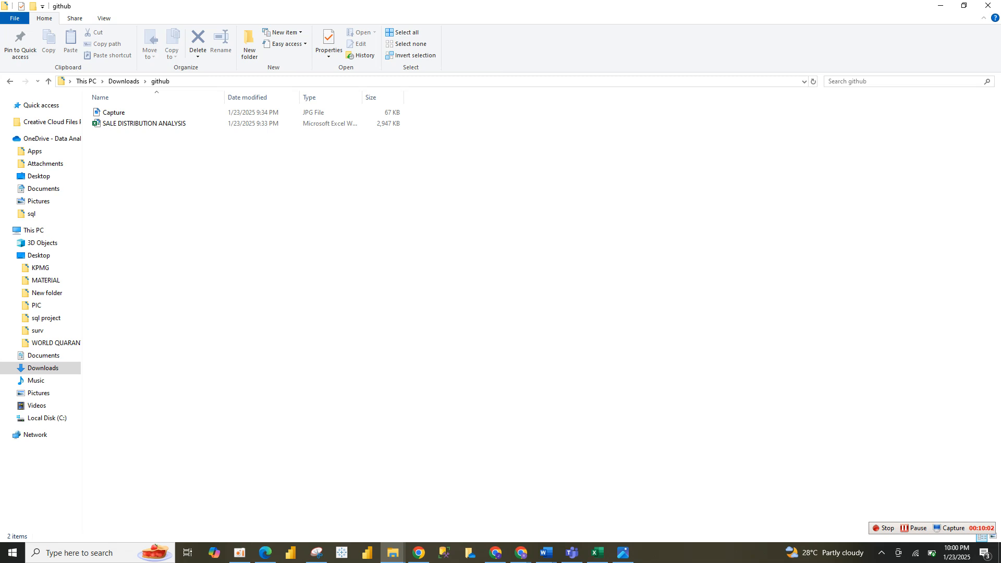
left_click(964, 6)
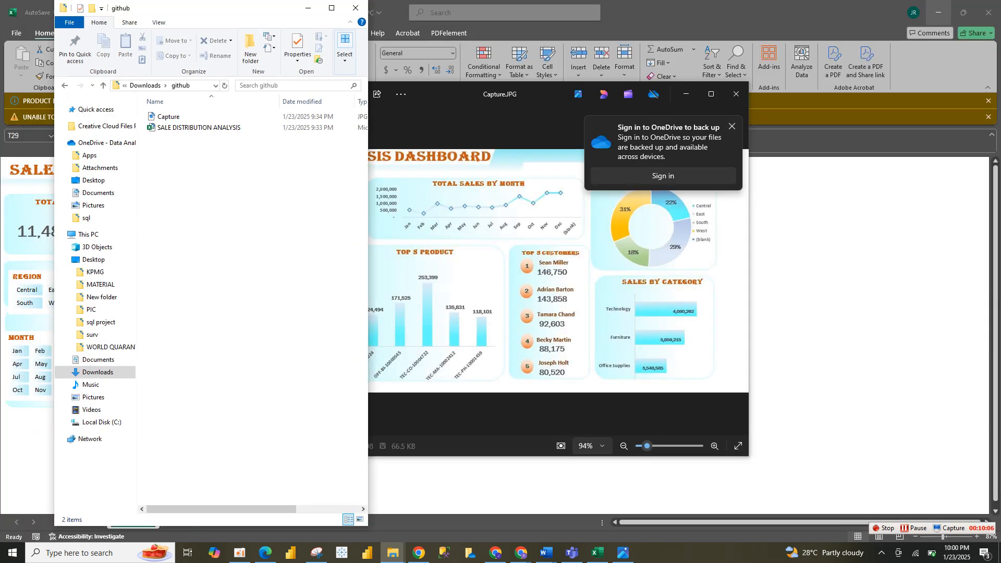
Step: Switch to Chrome and open the page for uploading existing files to the Excel-sales-Analysis repository
left_click(419, 553)
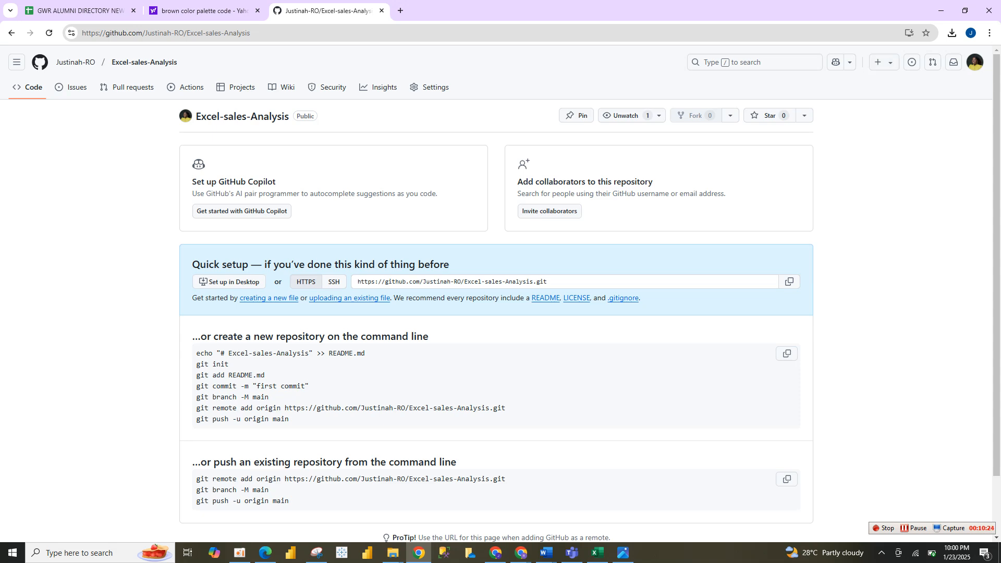
scroll(556, 312, "up", 3)
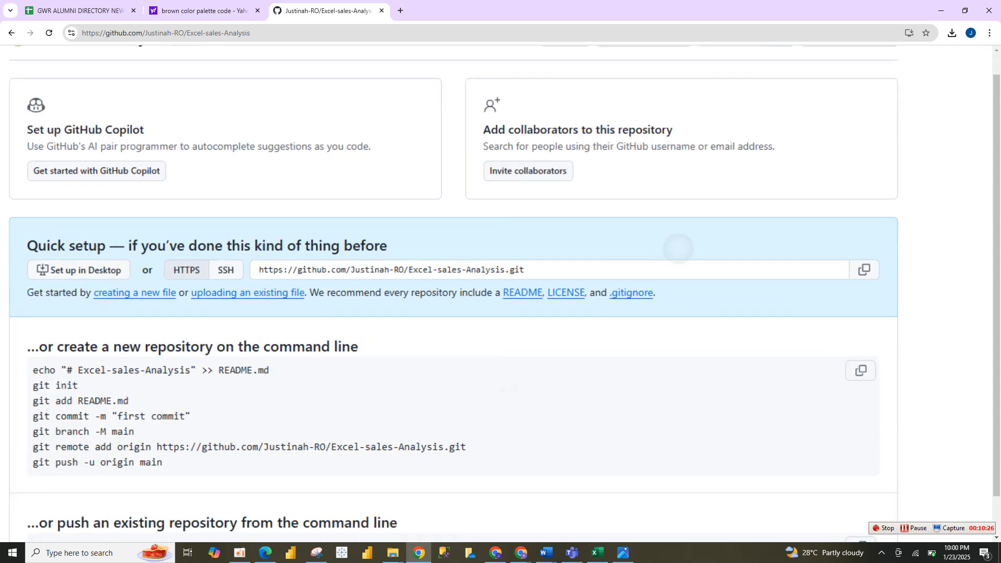
scroll(420, 305, "left", 2)
scroll(353, 325, "up", 2)
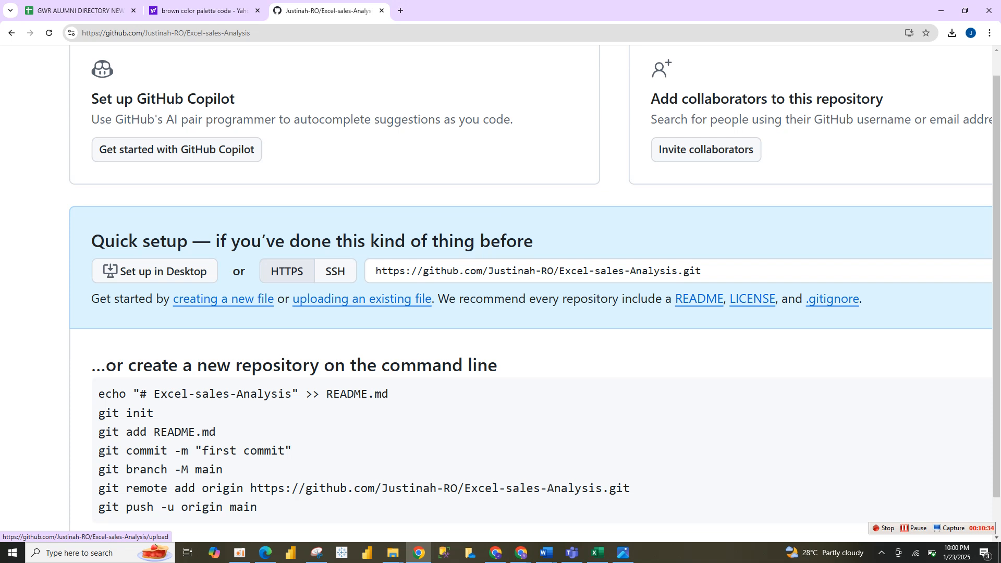
left_click(362, 299)
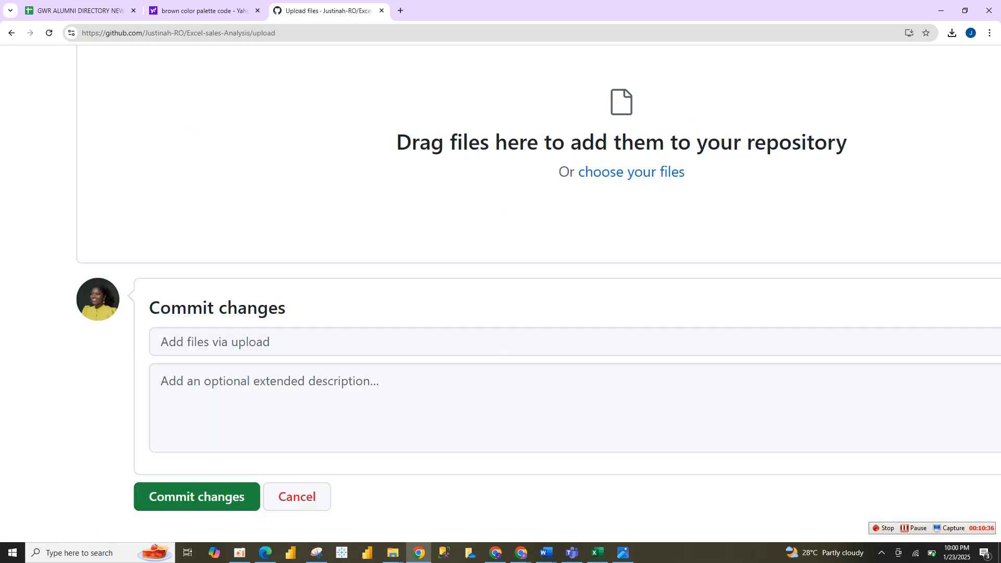
scroll(605, 402, "down", 3)
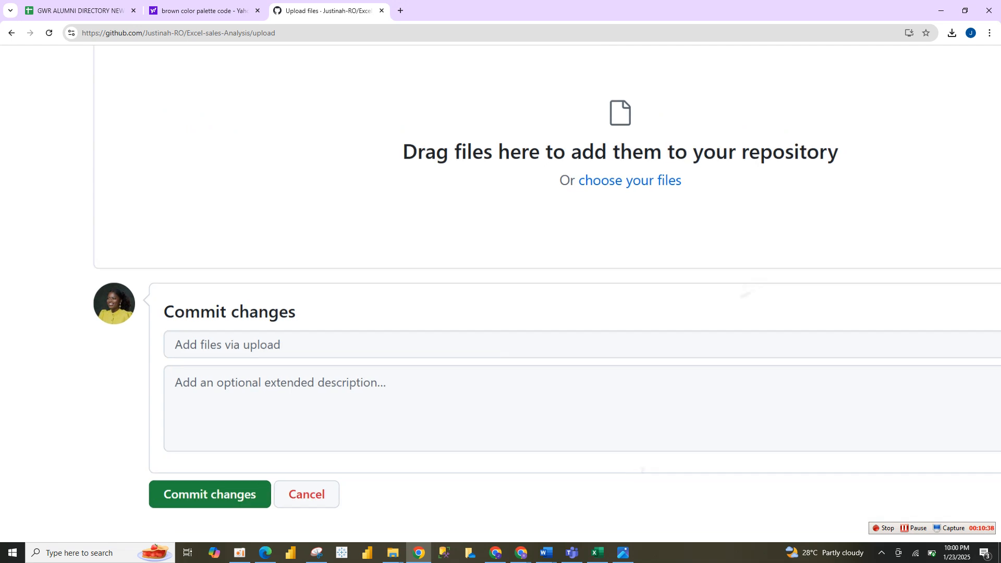
scroll(605, 402, "up", 2)
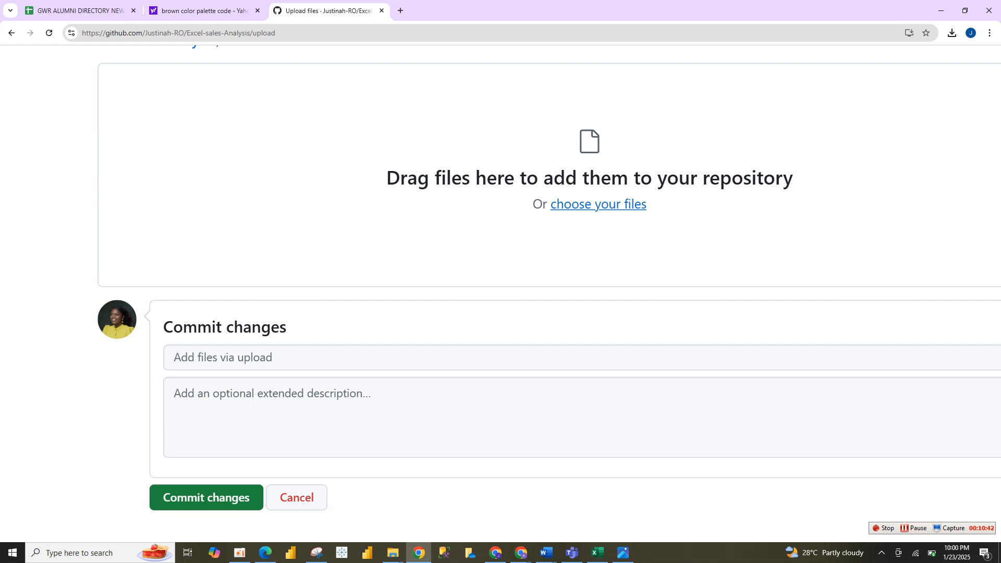
Step: Choose Capture.JPG from the github folder in Downloads for upload, and remove it from the upload list
left_click(599, 204)
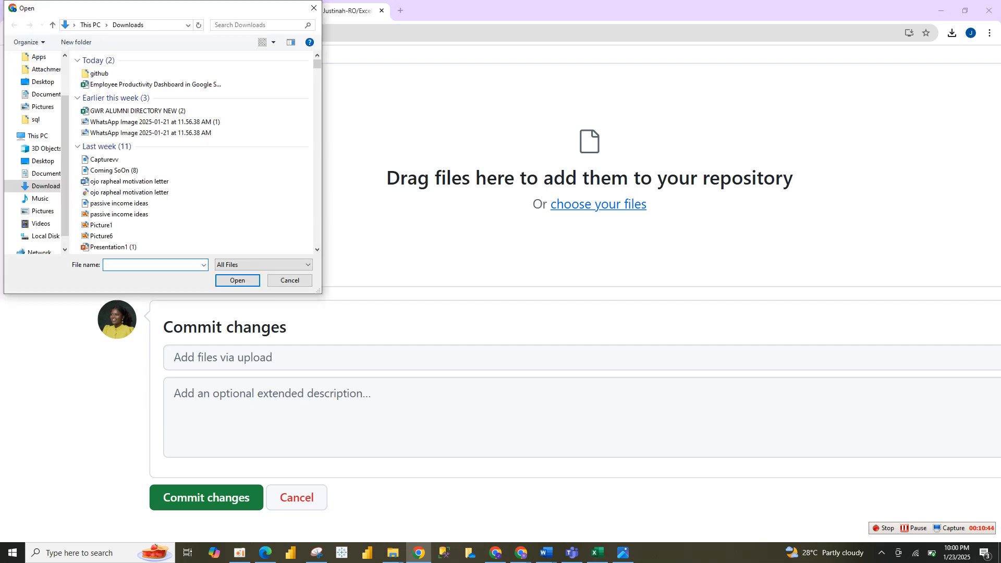
left_click(104, 74)
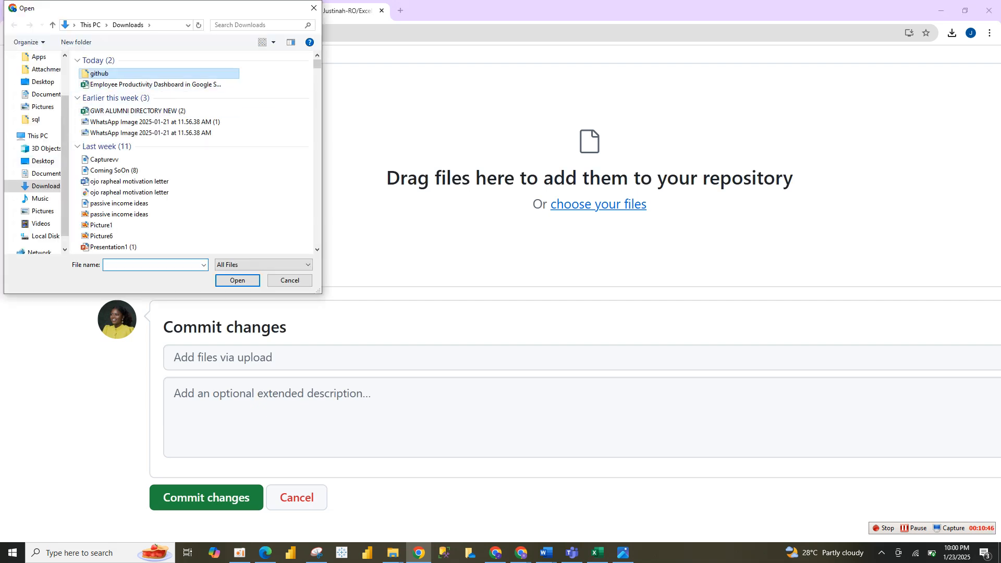
key("Return")
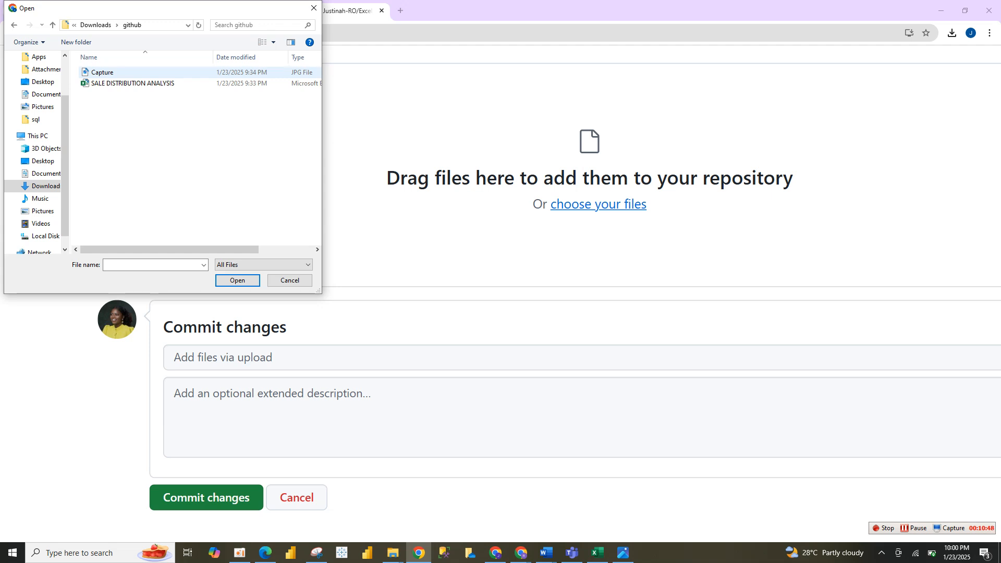
key("Escape")
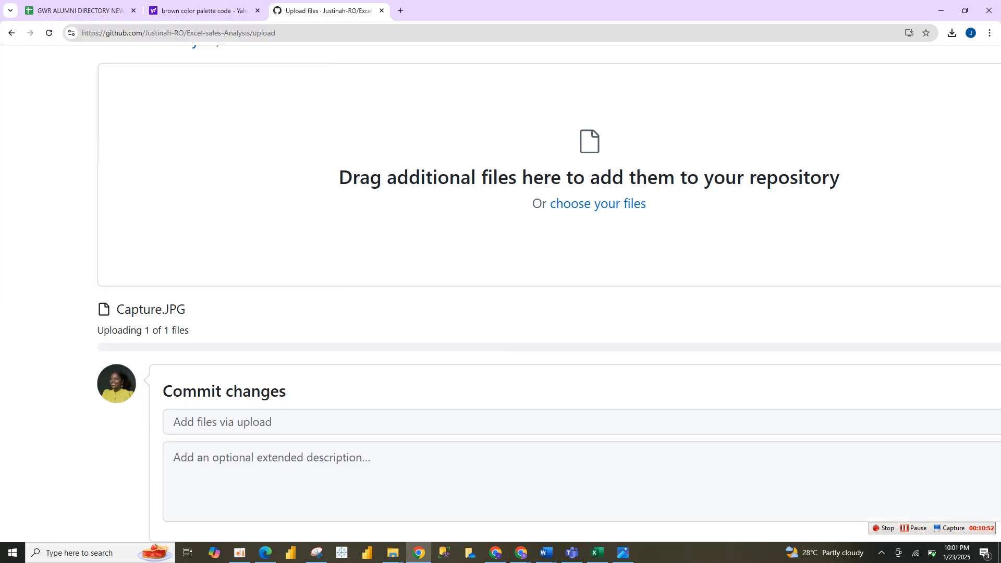
scroll(566, 459, "down", 3)
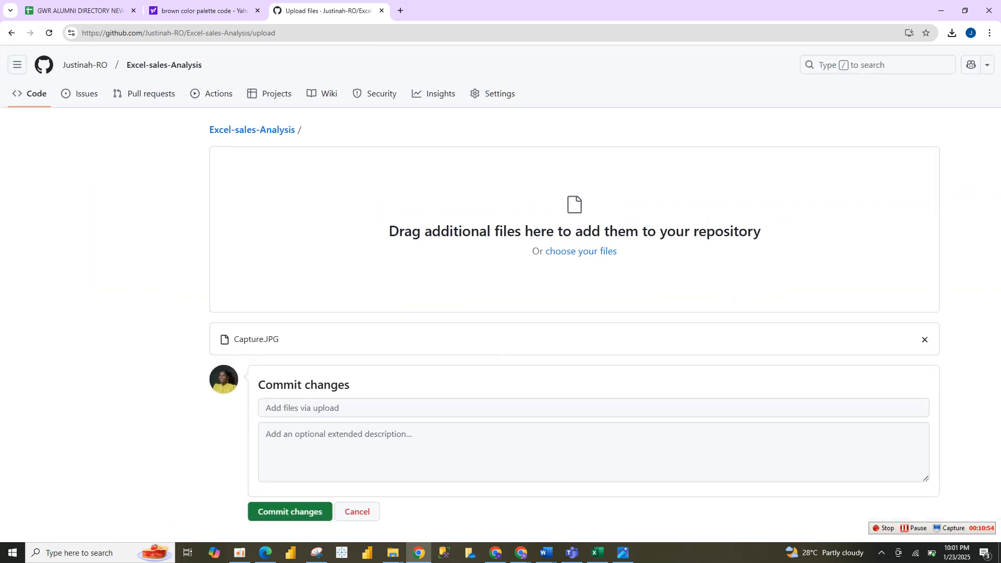
left_click(925, 340)
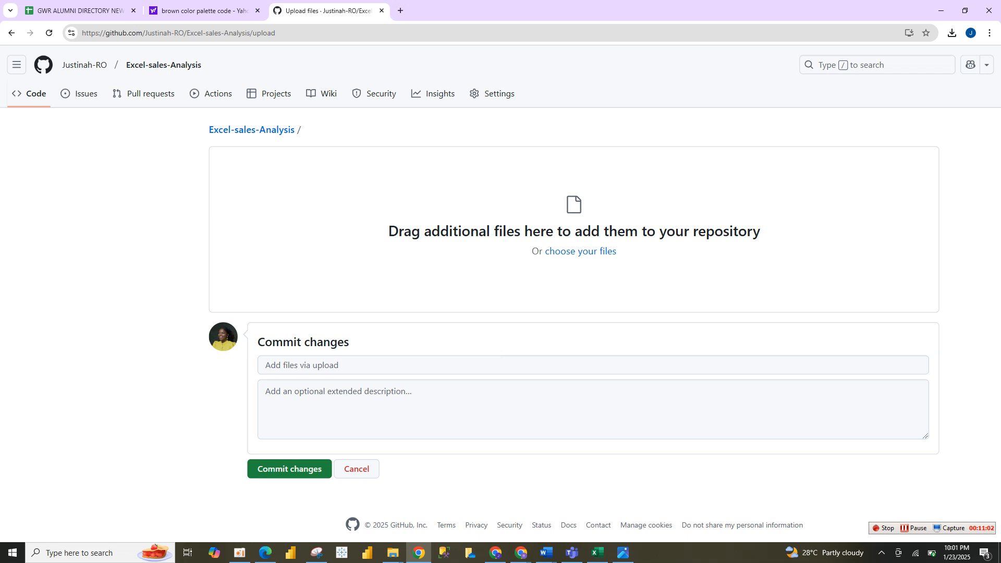
Step: Add Capture.JPG and SALE DISTRIBUTION ANALYSIS.xlsx together from the github folder to the upload and commit the changes
left_click(393, 553)
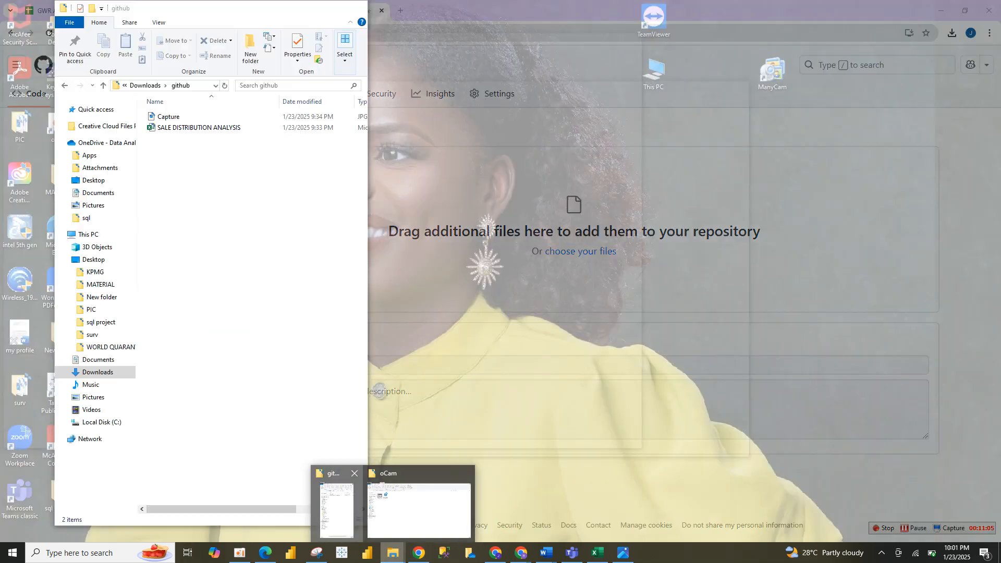
left_click(337, 502)
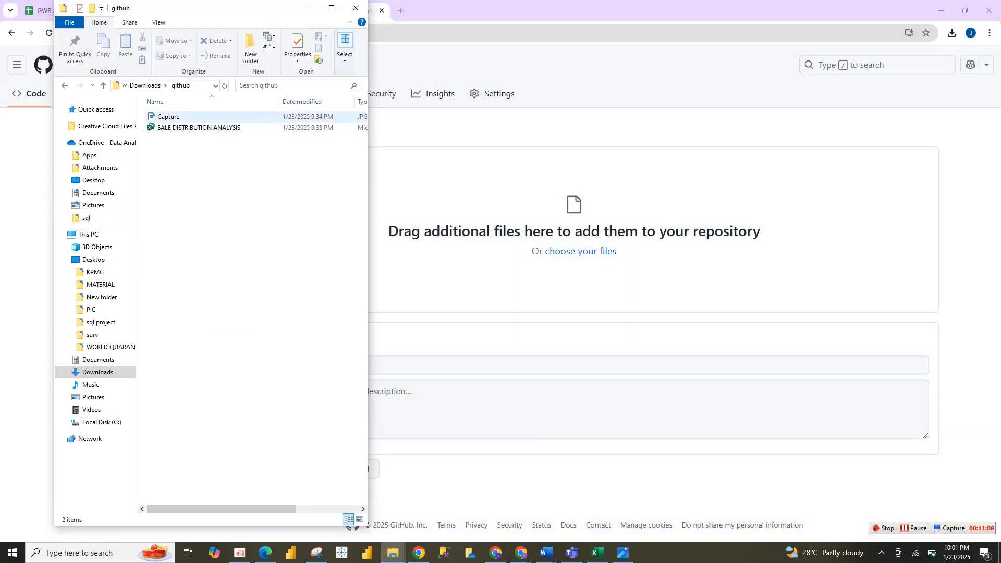
left_click(180, 117)
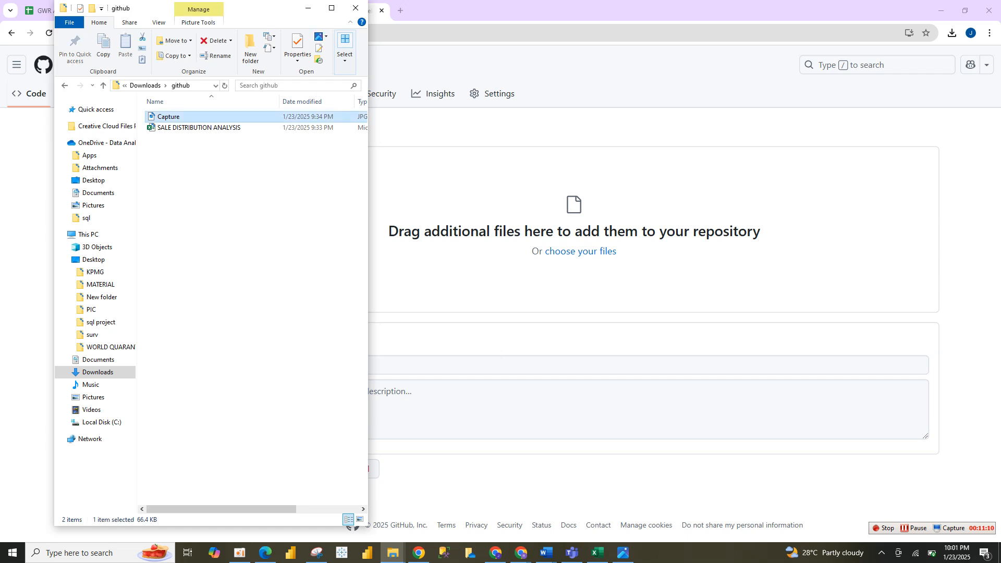
left_click(184, 127, "ctrl")
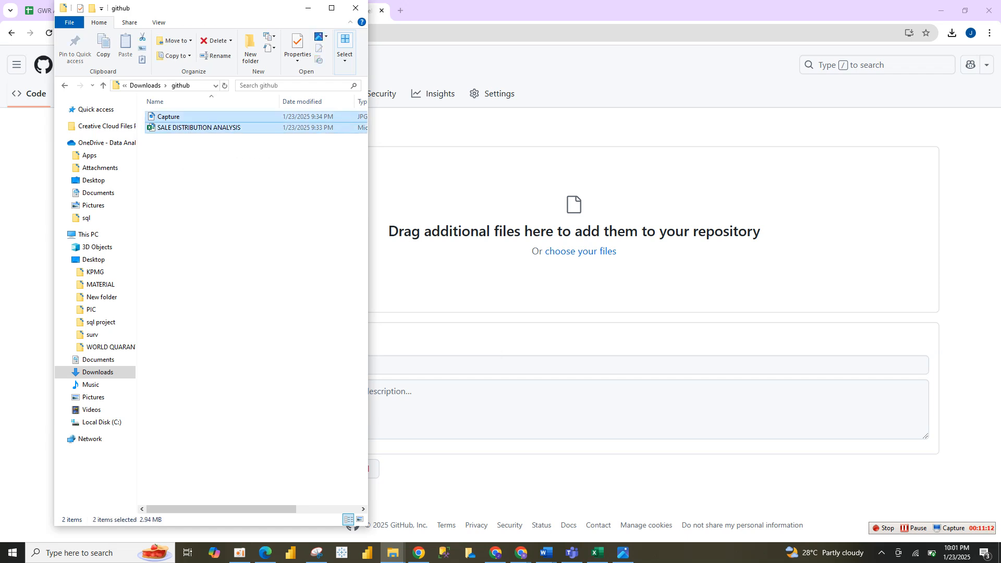
left_click_drag(188, 127, 607, 256)
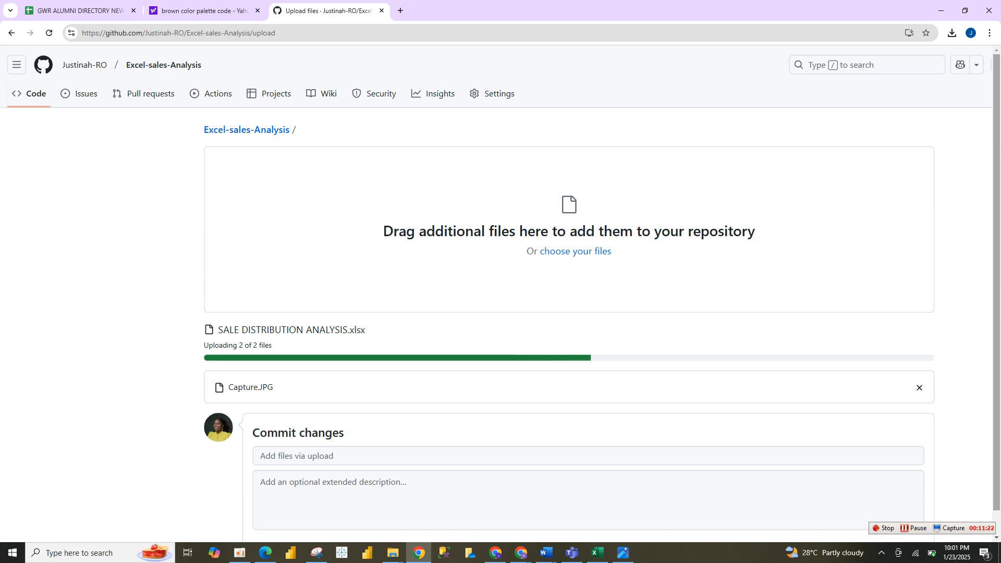
scroll(569, 292, "down", 2)
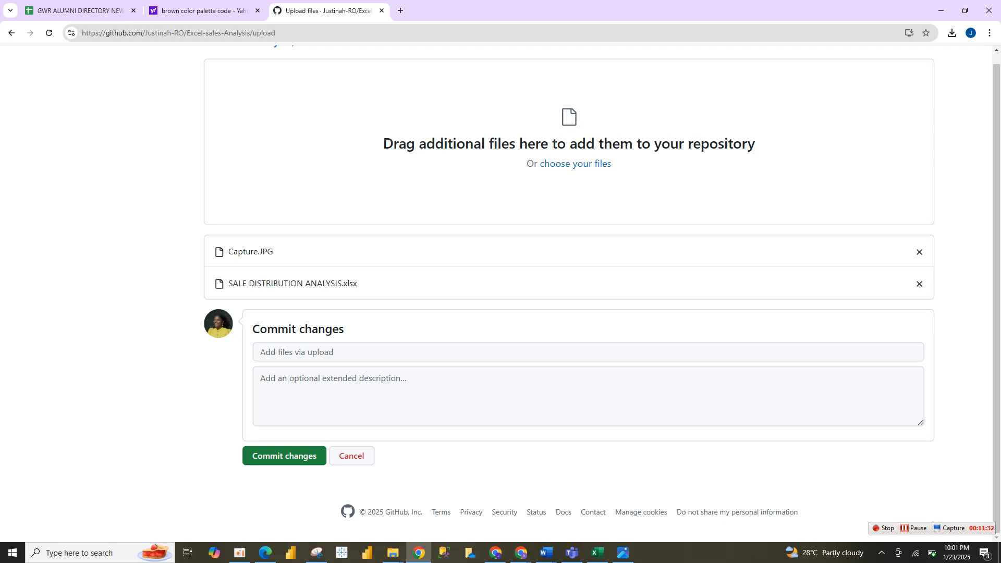
left_click(284, 456)
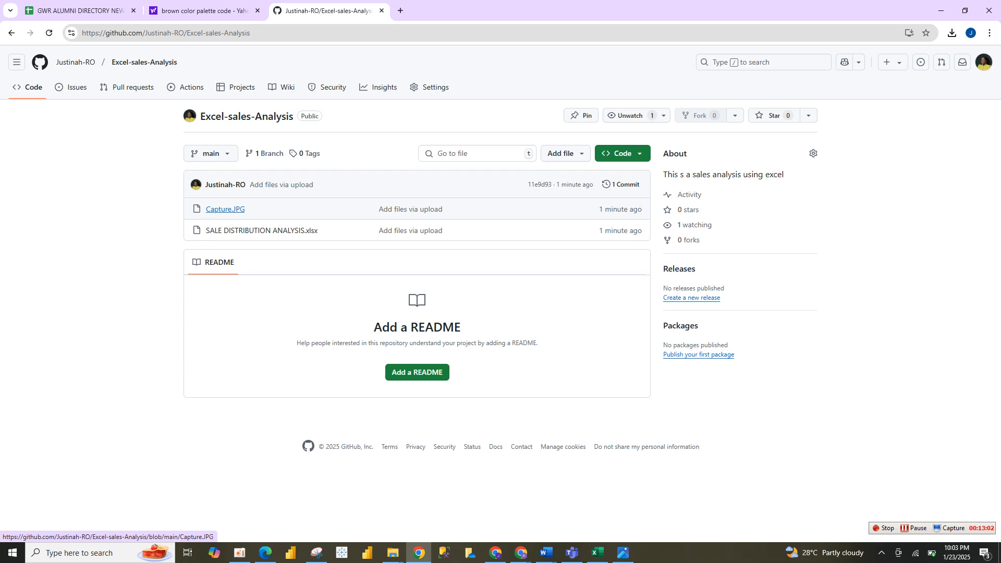
Step: View Capture.JPG in the repository, and open SALE DISTRIBUTION ANALYSIS.xlsx to download its raw file
left_click(225, 209)
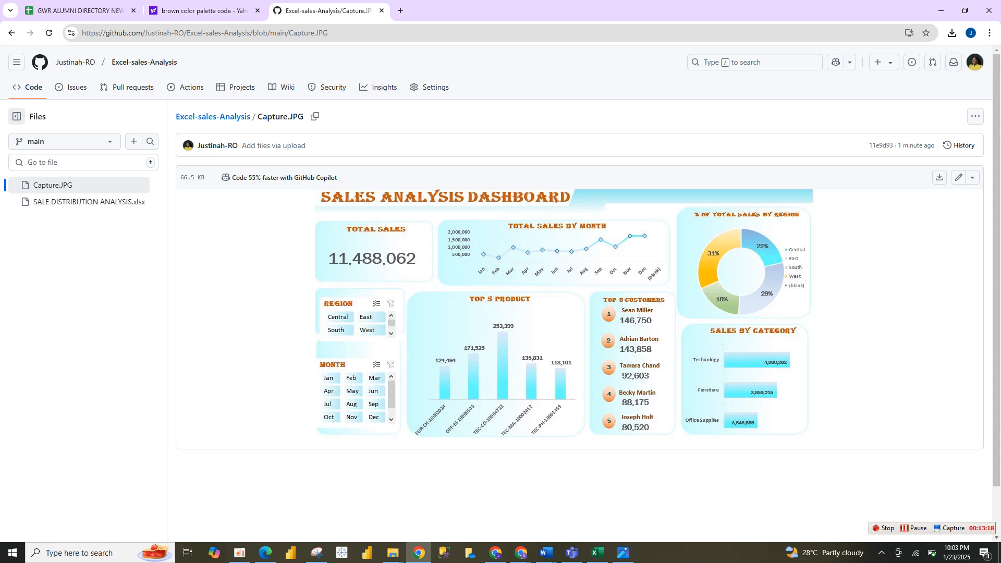
left_click(89, 201)
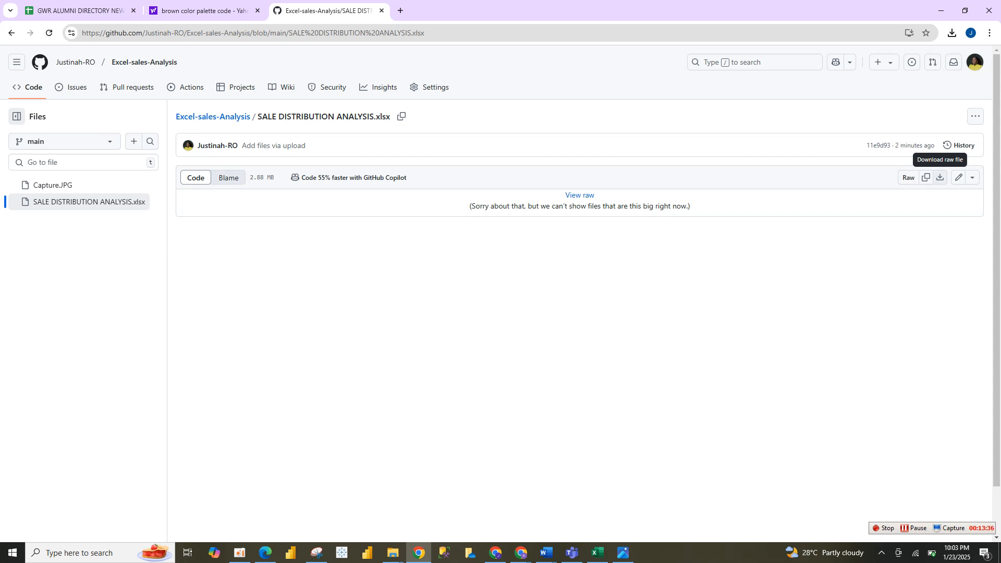
left_click(940, 177)
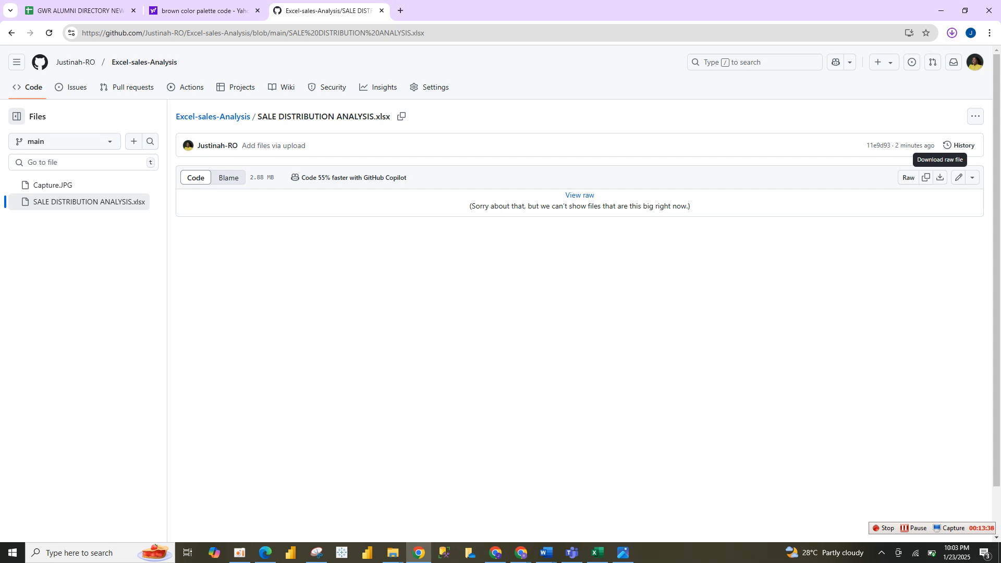